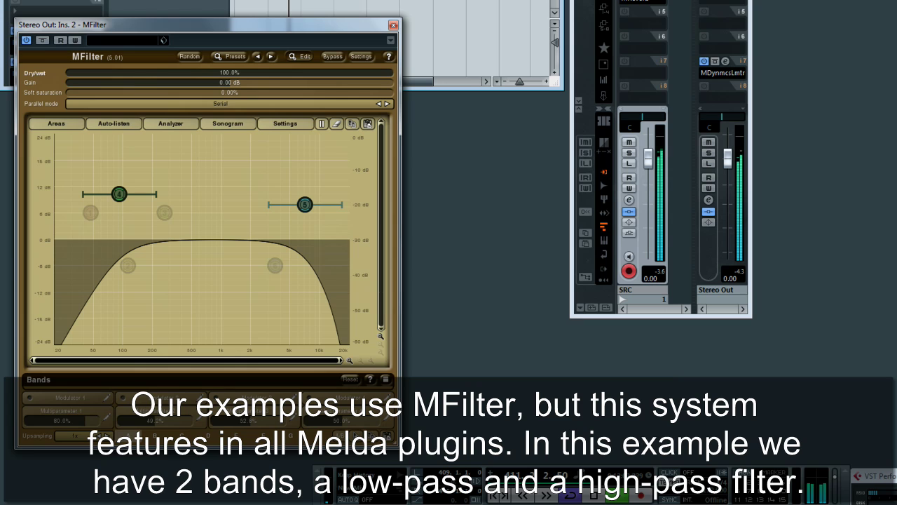
# - Move band 5 up to about 15.4 kHz and shift band 4's node further right
pyautogui.moveTo(304, 206); pyautogui.dragTo(339, 202)
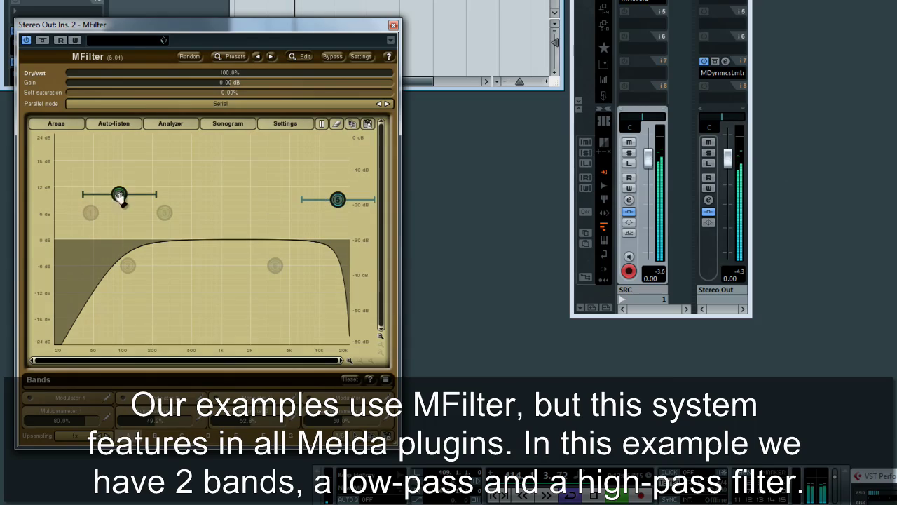
pyautogui.moveTo(121, 196); pyautogui.dragTo(271, 200)
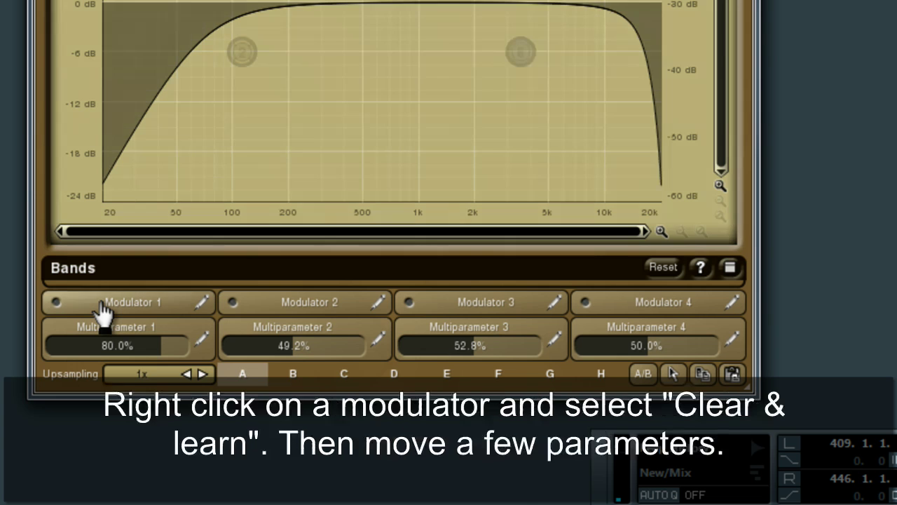
# - Clear & Learn on Modulator 1, sweep band 4 across the graph, then stop learning
pyautogui.rightClick(101, 309)
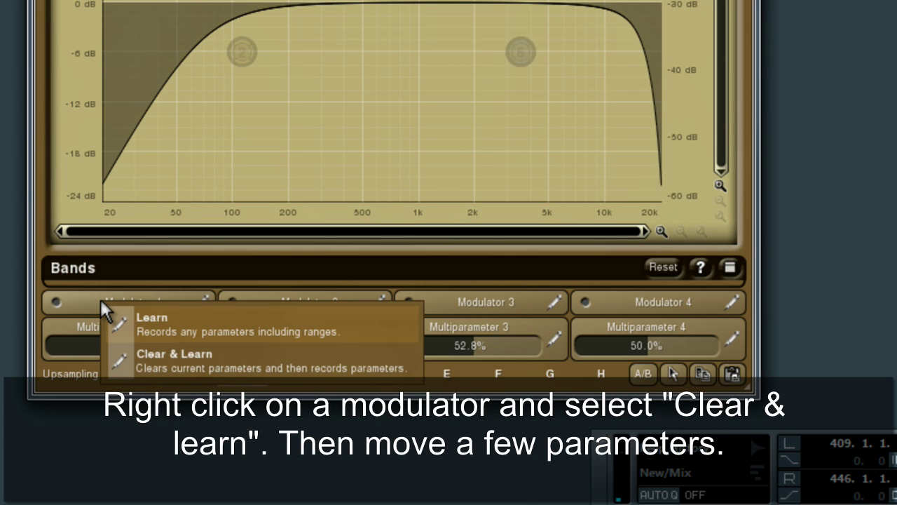
pyautogui.click(188, 361)
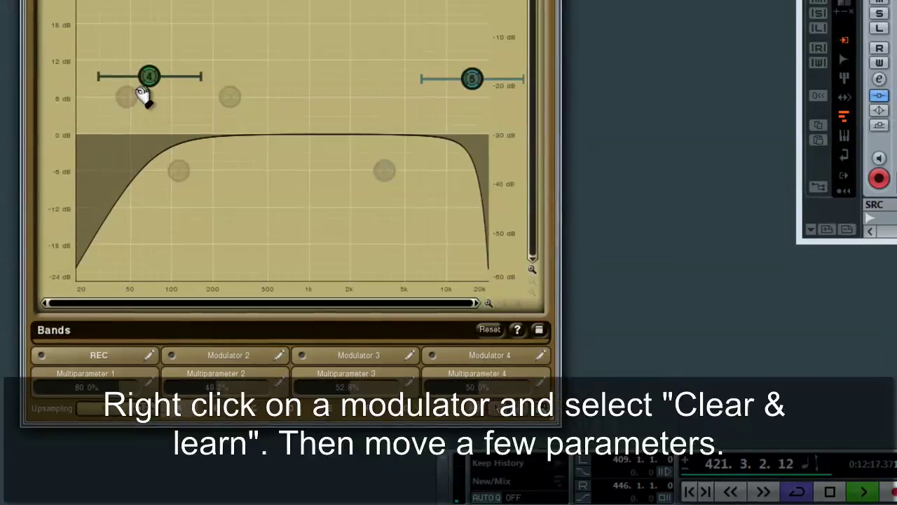
pyautogui.moveTo(148, 77); pyautogui.dragTo(128, 84)
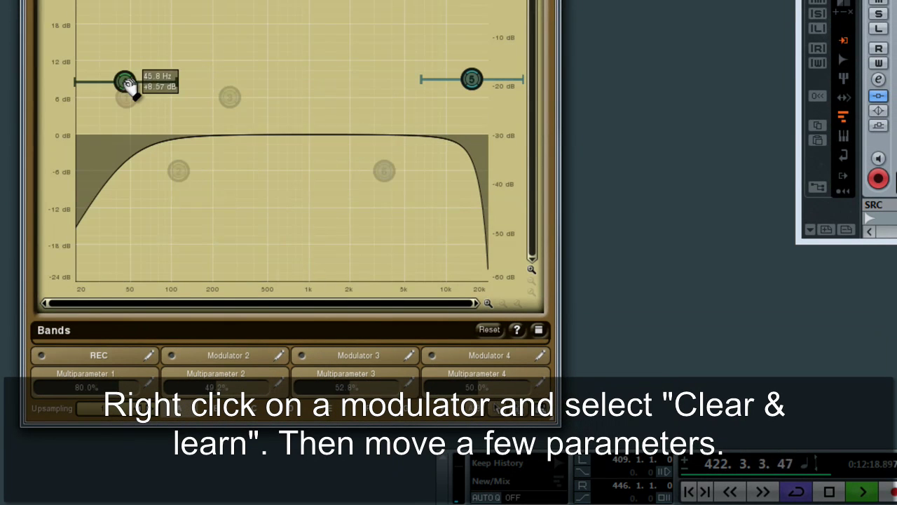
pyautogui.click(104, 356)
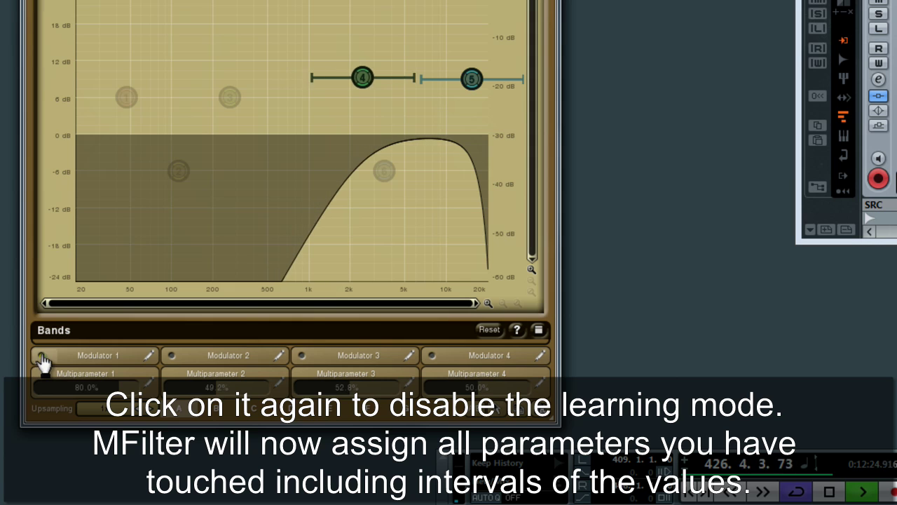
pyautogui.click(94, 356)
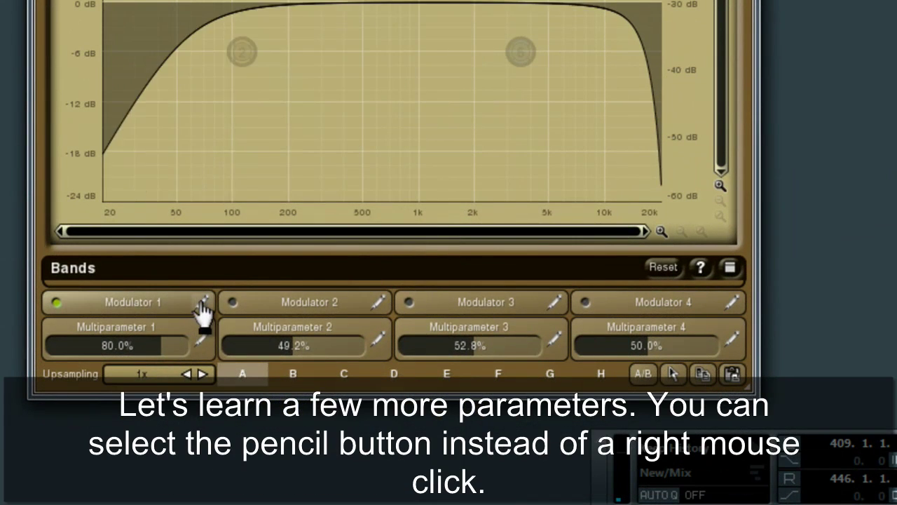
# - Teach Modulator 1 a band sweep from 308 Hz to 16.1 kHz and Soft saturation at 21.7%
pyautogui.click(203, 301)
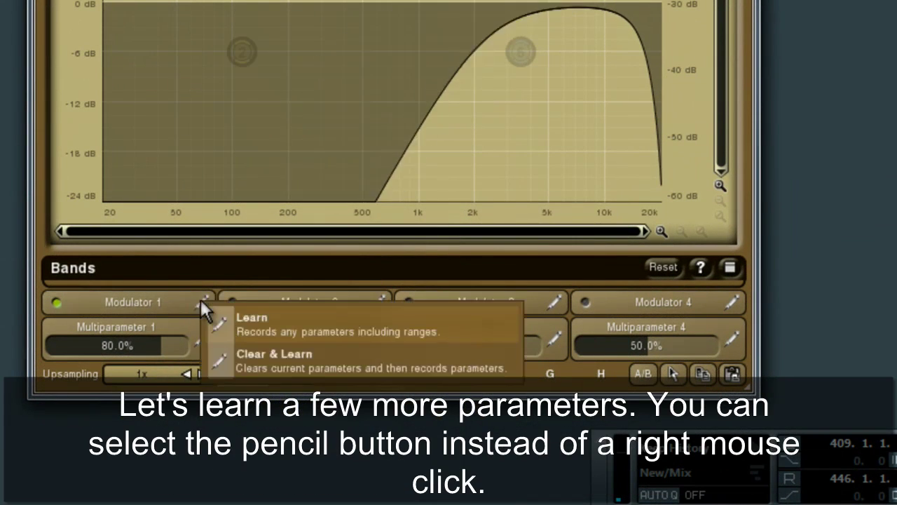
pyautogui.click(284, 333)
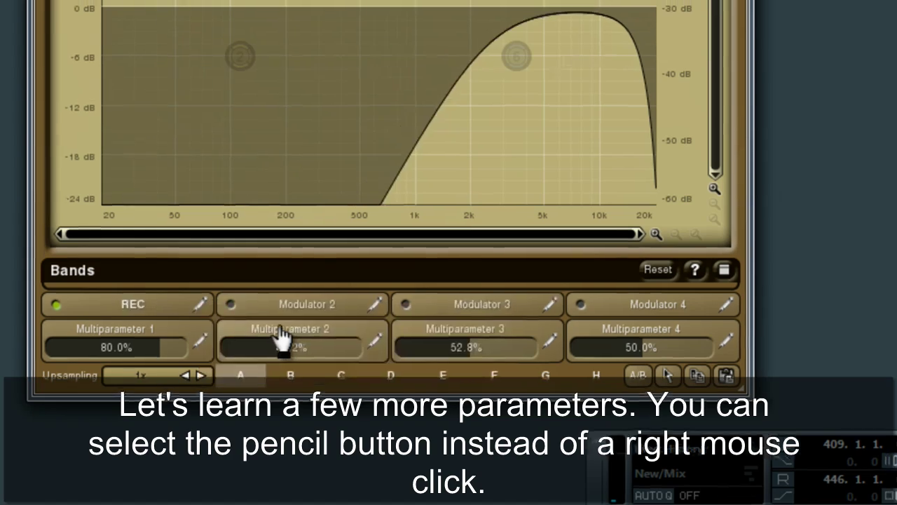
pyautogui.moveTo(195, 176); pyautogui.dragTo(387, 177)
pyautogui.moveTo(124, 63); pyautogui.dragTo(155, 63)
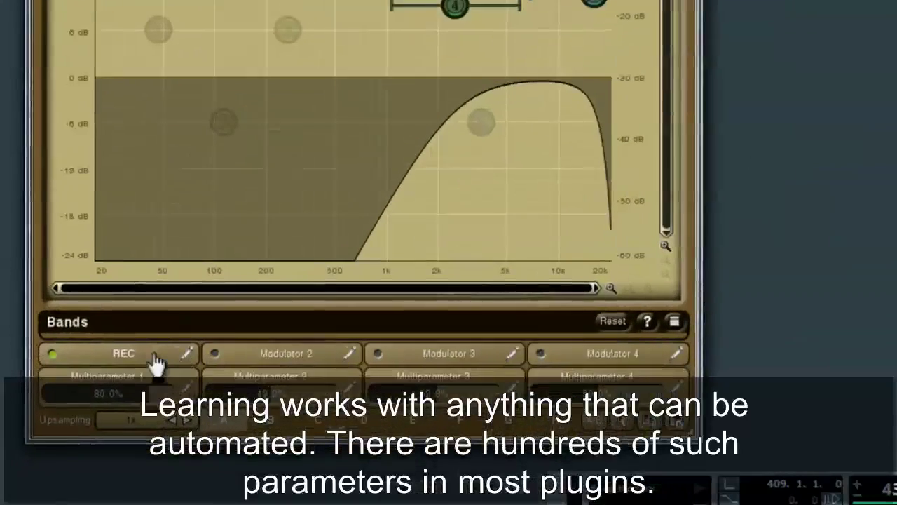
pyautogui.click(86, 409)
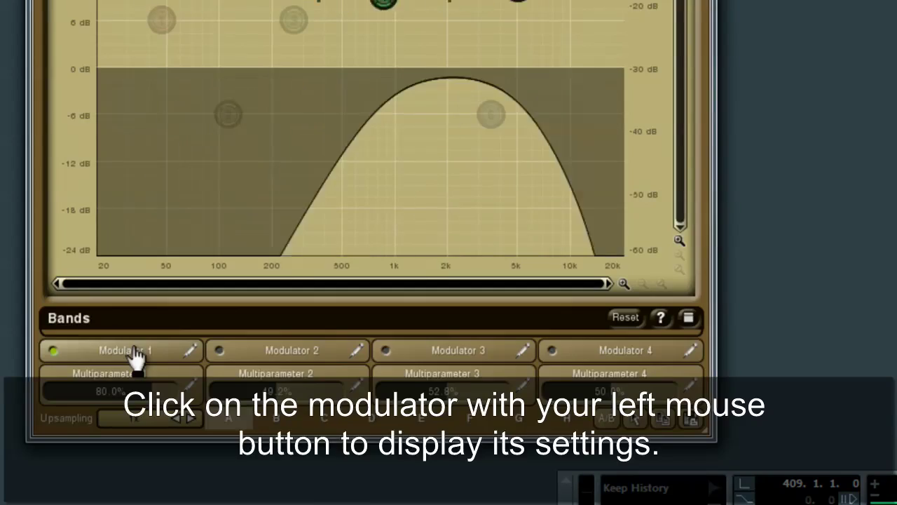
# - Open Modulator 1's settings window and toggle the Frequency 5 and Soft saturation targets off and back on
pyautogui.click(135, 356)
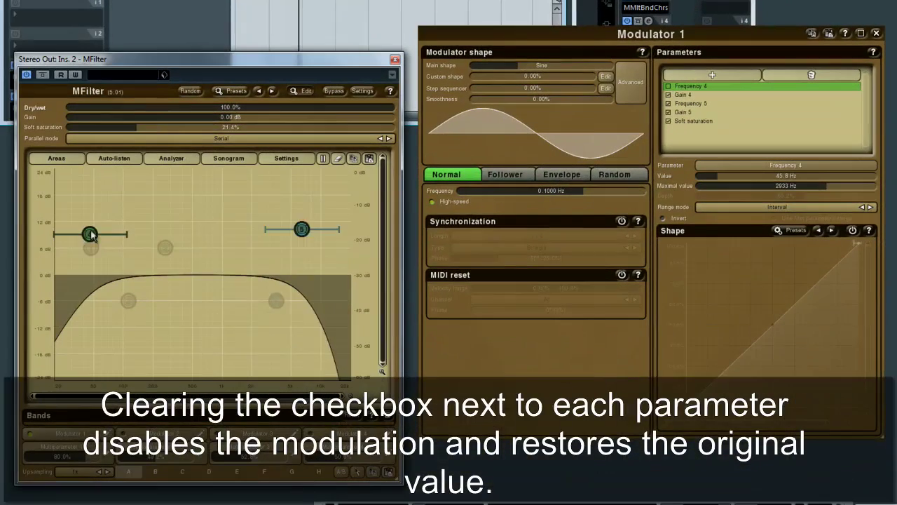
pyautogui.click(669, 104)
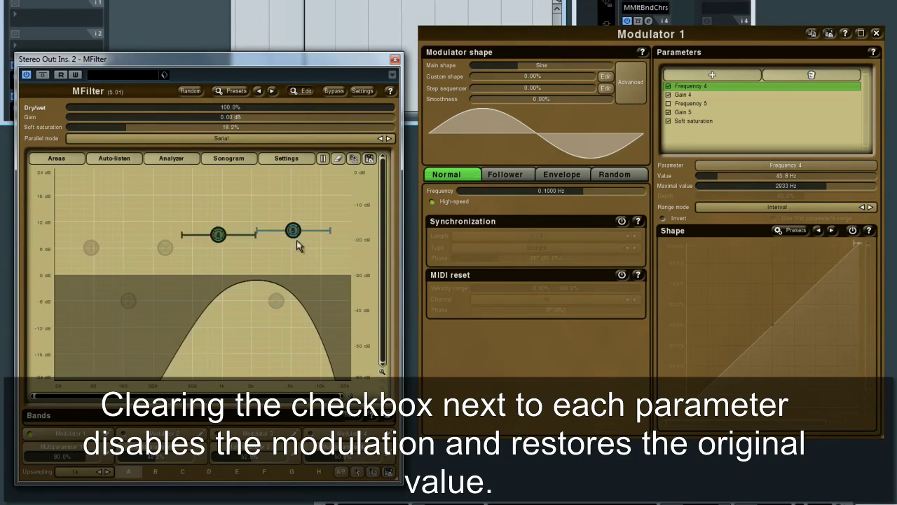
pyautogui.click(669, 121)
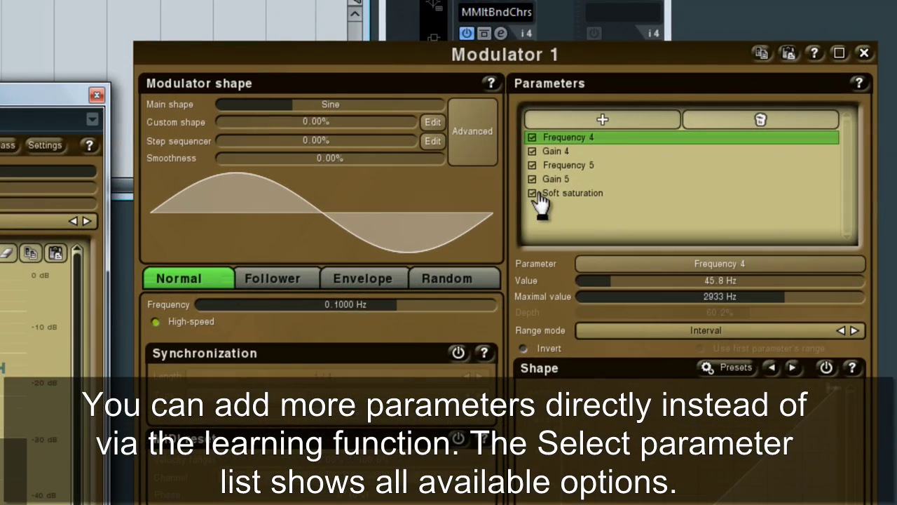
# - Add Dry/wet to Modulator 1's targets, then remove it again
pyautogui.click(611, 120)
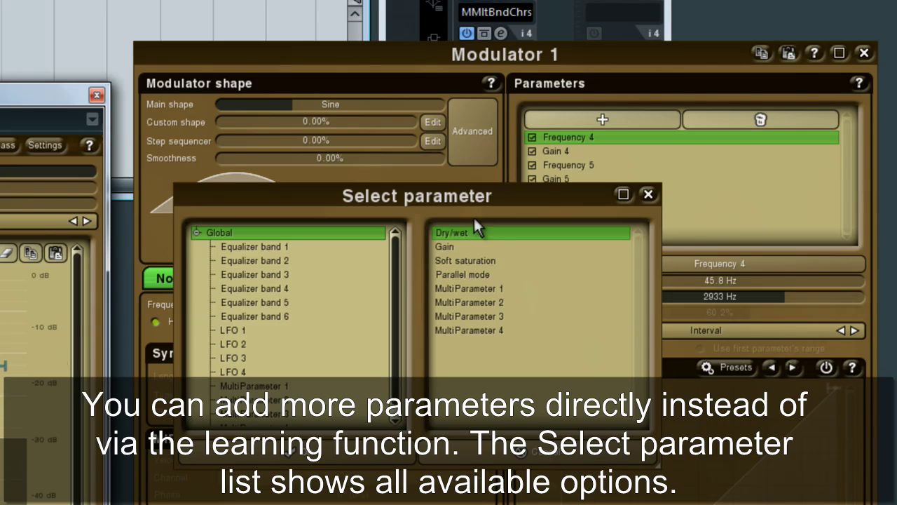
pyautogui.doubleClick(466, 233)
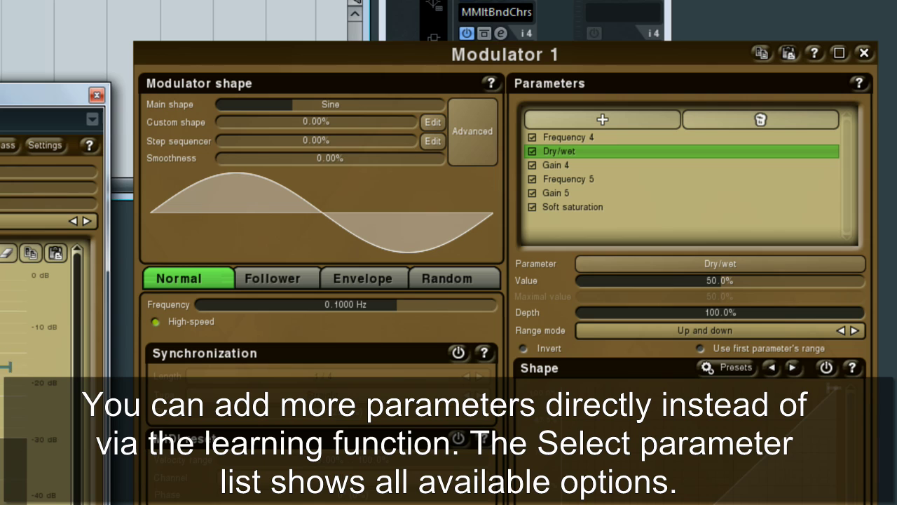
pyautogui.click(720, 133)
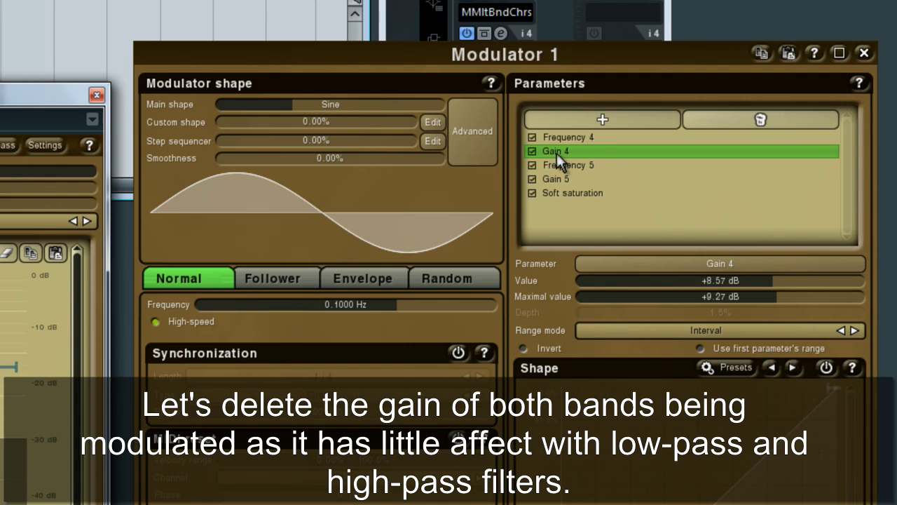
# - Delete Gain 5 and Gain 4 from Modulator 1's parameter list
pyautogui.click(559, 178)
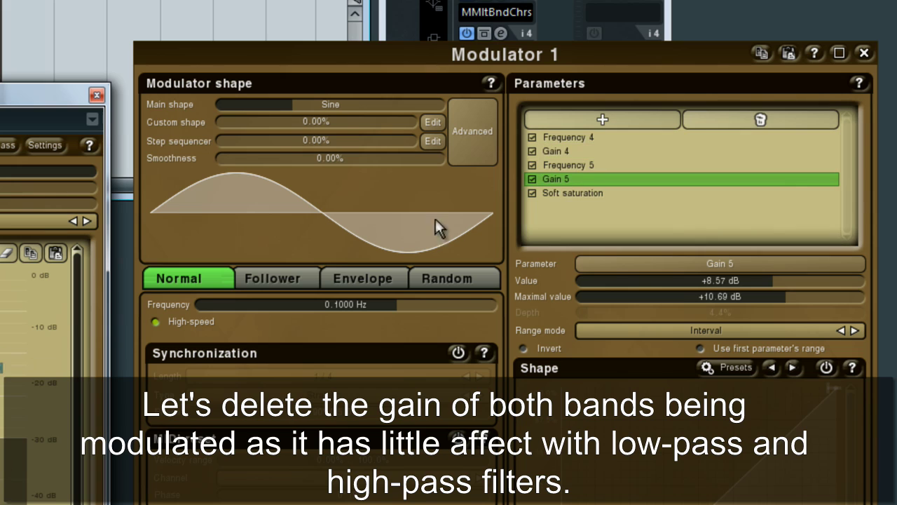
pyautogui.click(760, 122)
pyautogui.click(561, 152)
pyautogui.click(726, 125)
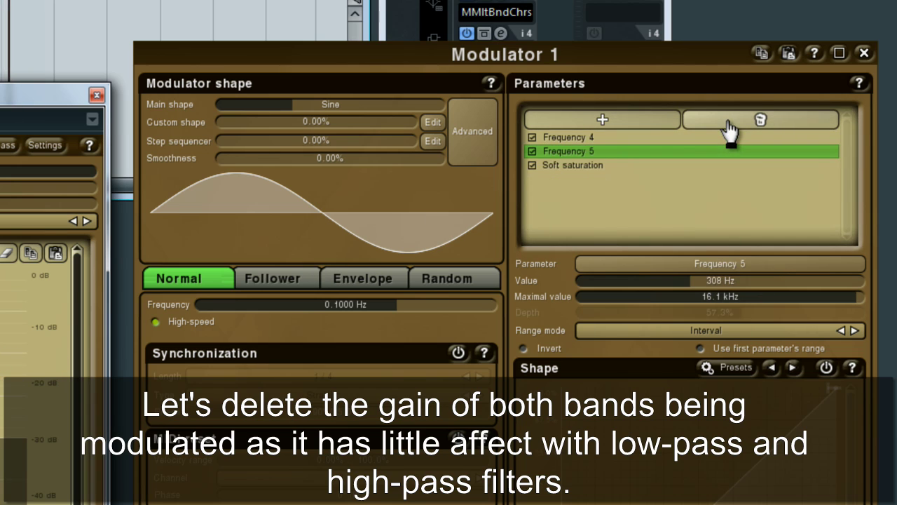
# - Adjust Frequency 4's minimum and maximum, settling on a 55.1–123 Hz modulation range
pyautogui.click(561, 137)
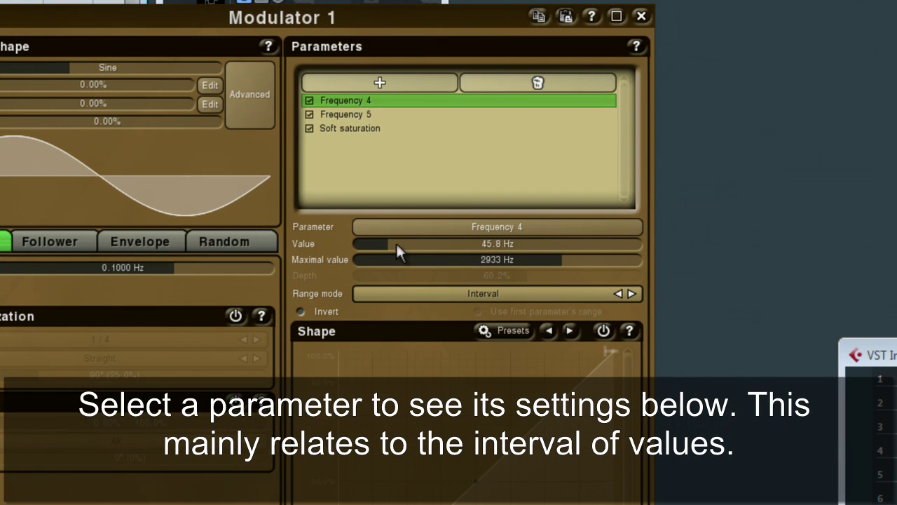
pyautogui.moveTo(396, 242); pyautogui.dragTo(419, 243)
pyautogui.moveTo(477, 259); pyautogui.dragTo(453, 261)
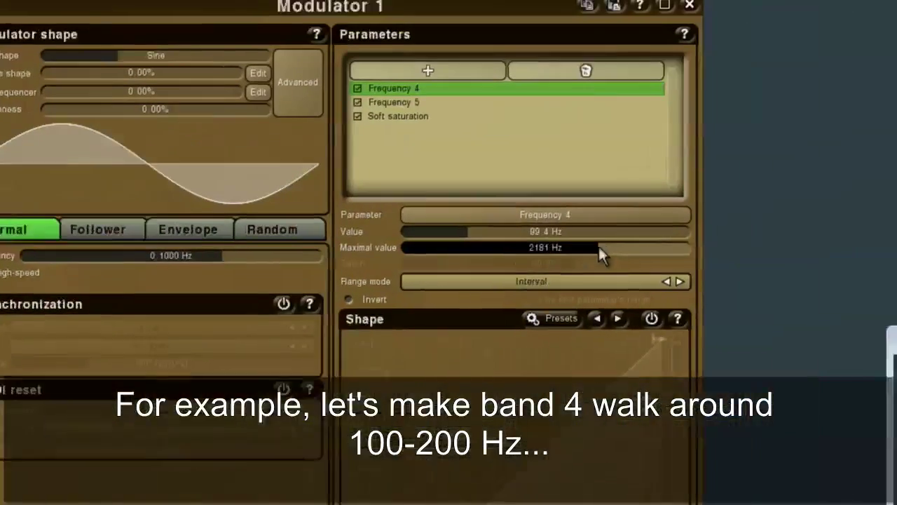
pyautogui.moveTo(598, 245); pyautogui.dragTo(610, 257)
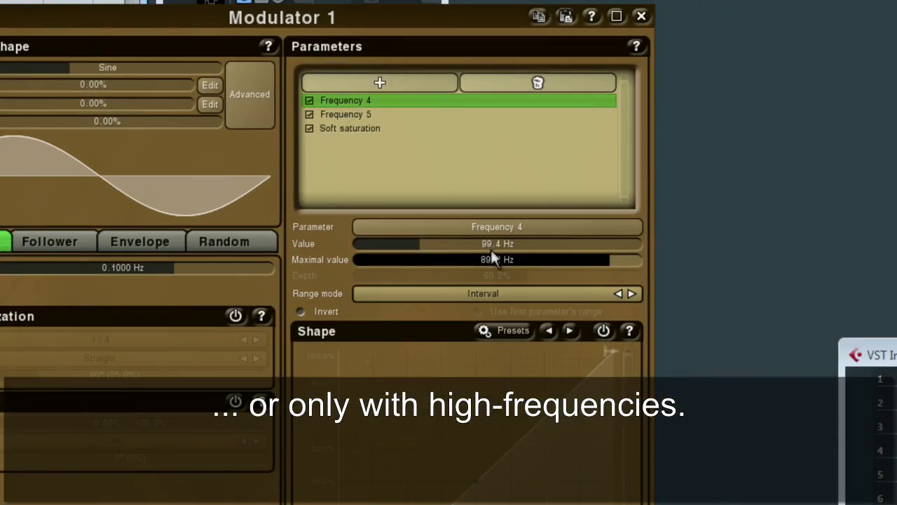
pyautogui.moveTo(491, 247); pyautogui.dragTo(574, 244)
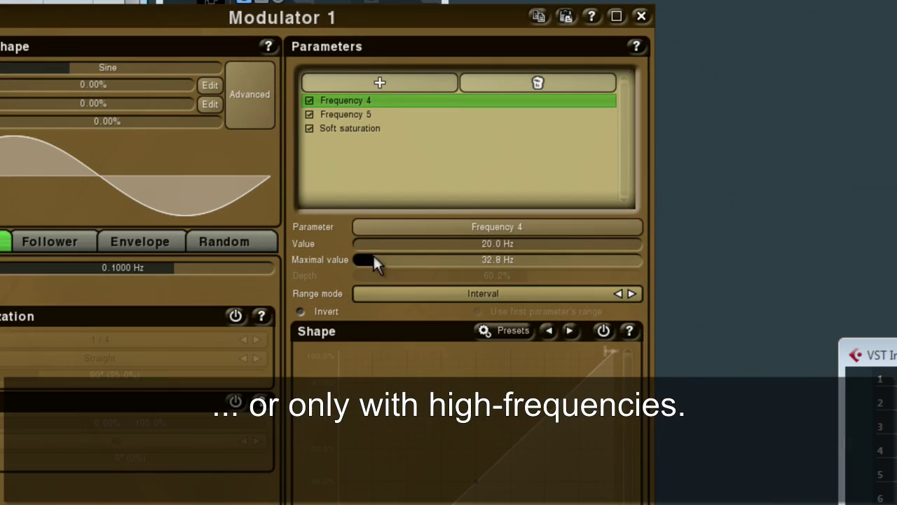
pyautogui.moveTo(696, 162); pyautogui.dragTo(761, 179)
# - Try Up and down range at about 17% depth, then on Interval raise Frequency 4's maximum to 2696 Hz
pyautogui.click(523, 290)
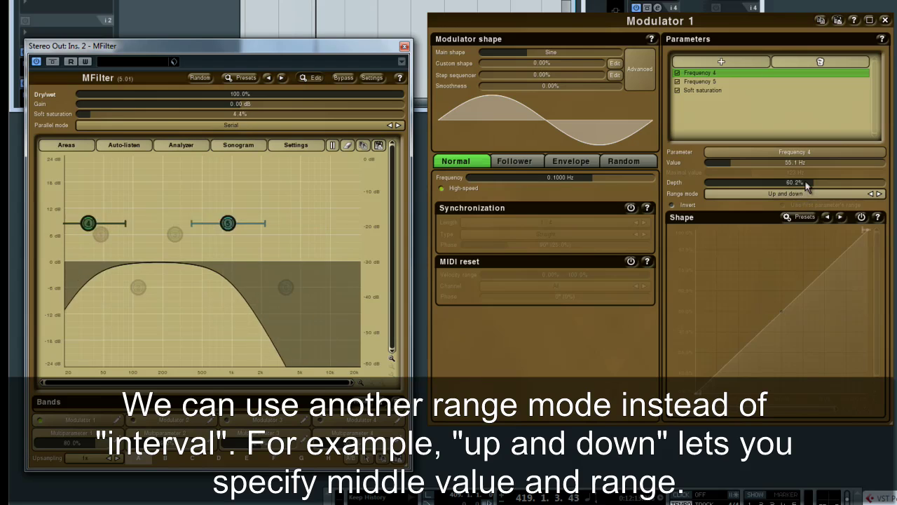
pyautogui.moveTo(807, 184); pyautogui.dragTo(731, 168)
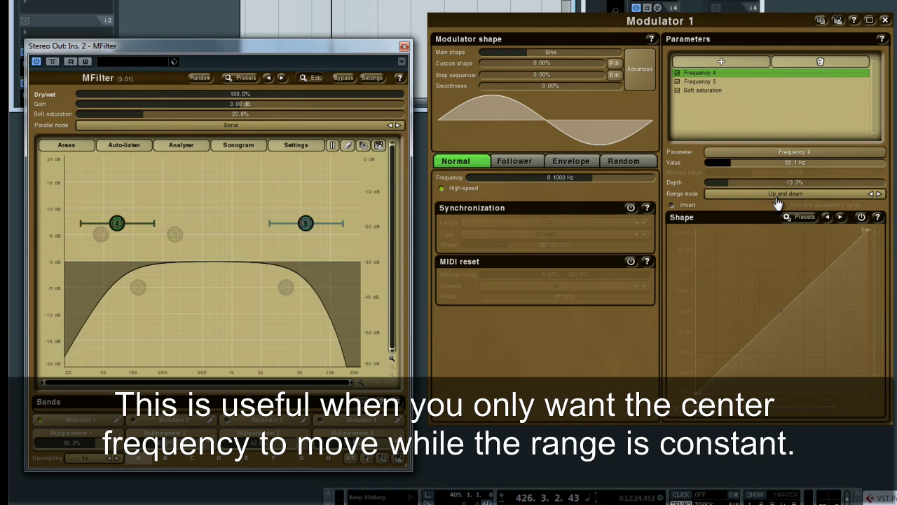
pyautogui.moveTo(759, 171); pyautogui.dragTo(834, 171)
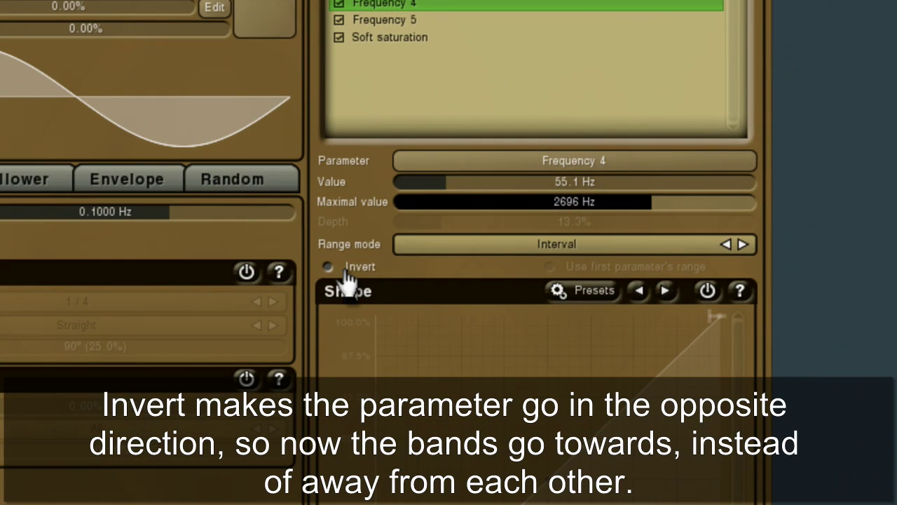
# - Invert Frequency 4's modulation and lower its maximum to 1209 Hz
pyautogui.click(328, 267)
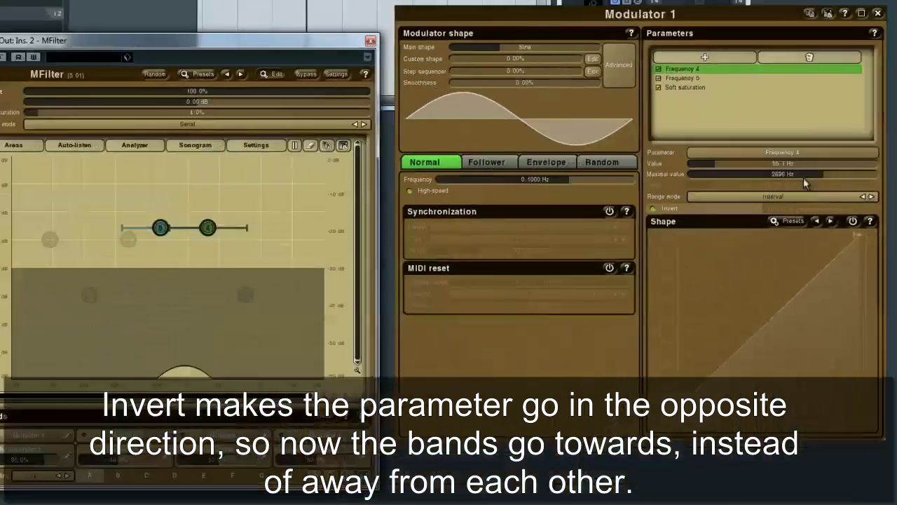
pyautogui.moveTo(651, 202); pyautogui.dragTo(609, 201)
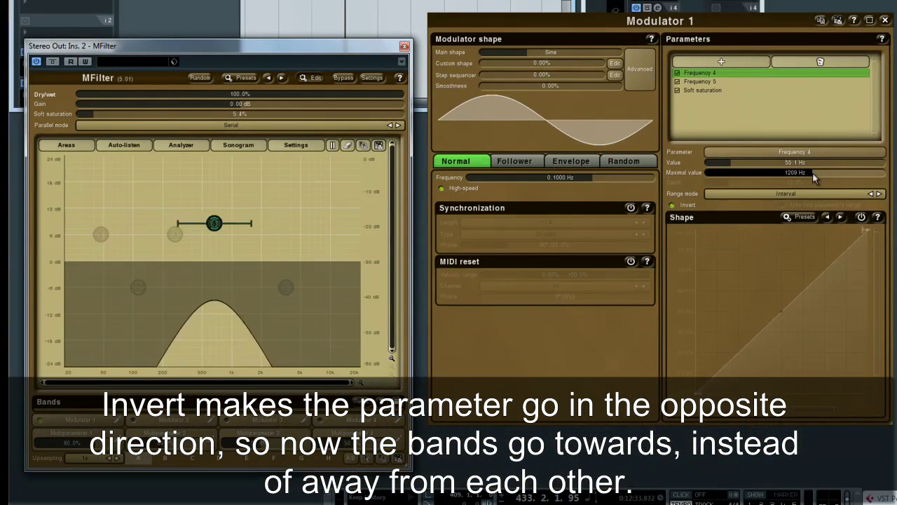
pyautogui.click(701, 82)
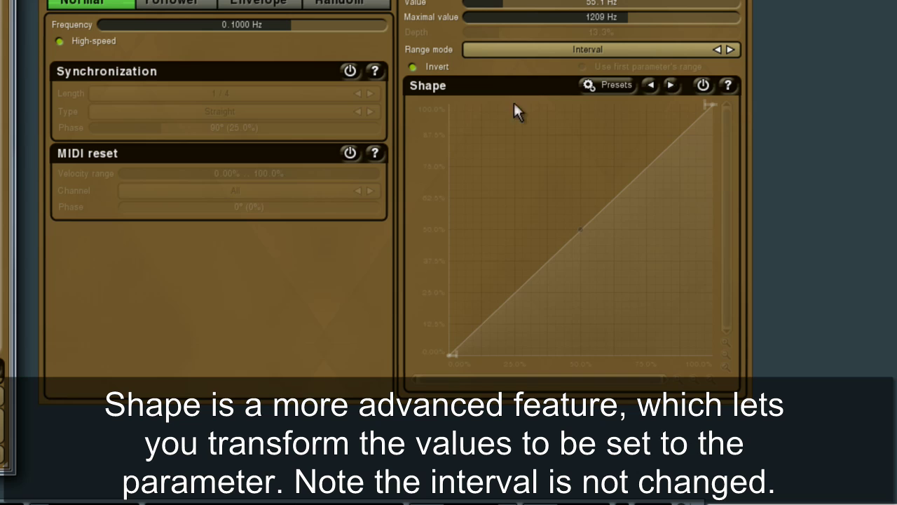
# - Enable the shape transform, bend the curve exponential then concave, and reset it to linear
pyautogui.click(703, 86)
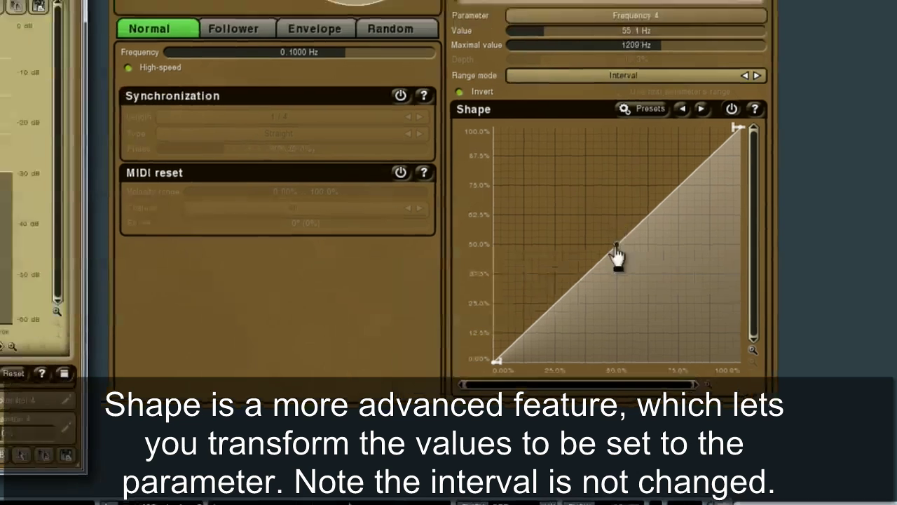
pyautogui.moveTo(581, 229); pyautogui.dragTo(588, 420)
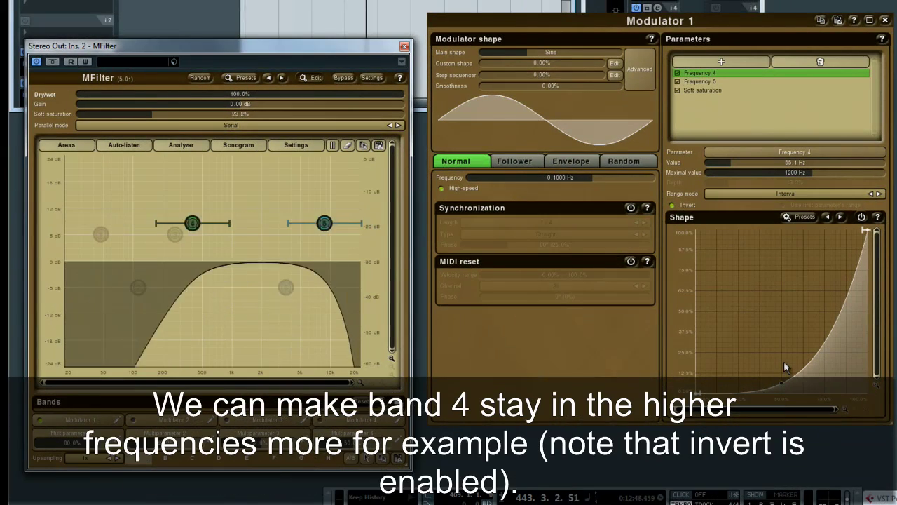
pyautogui.moveTo(784, 388); pyautogui.dragTo(782, 239)
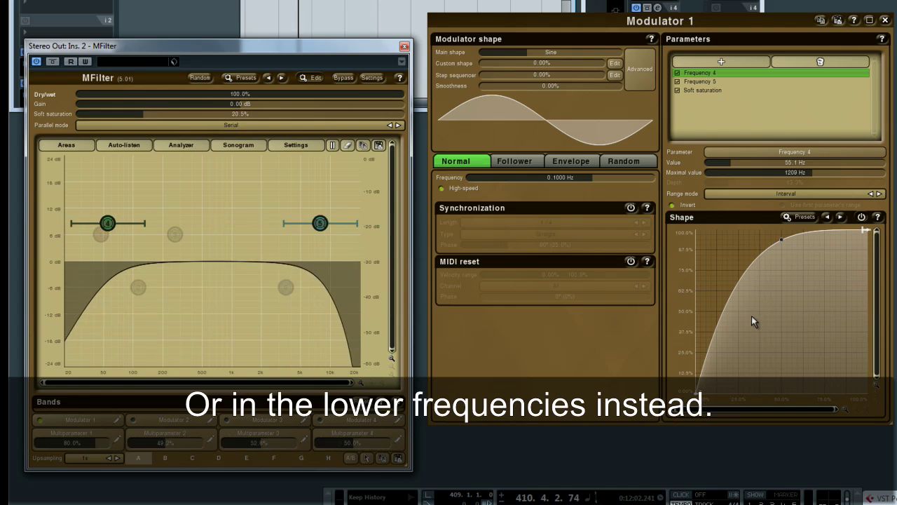
pyautogui.doubleClick(783, 238)
# - Add peak and dip points to the shape curve, remove the dip, and switch shaping off
pyautogui.click(746, 242)
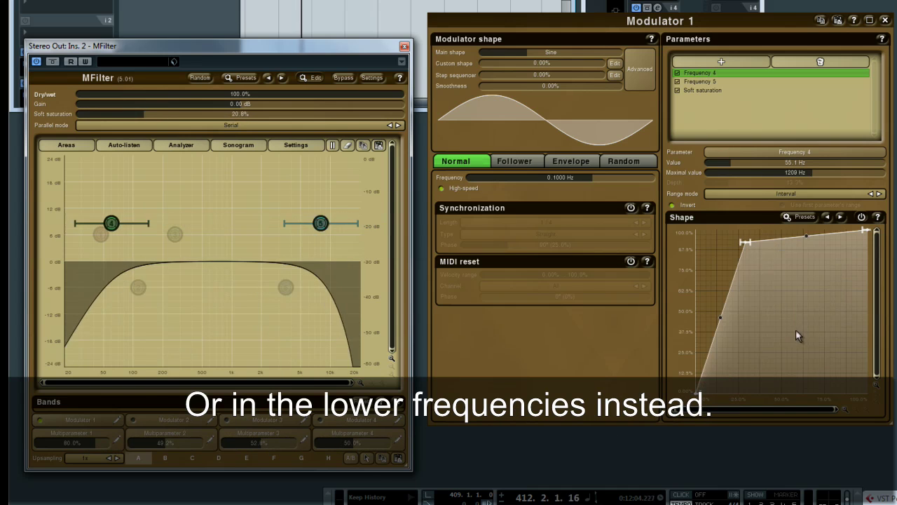
pyautogui.click(796, 329)
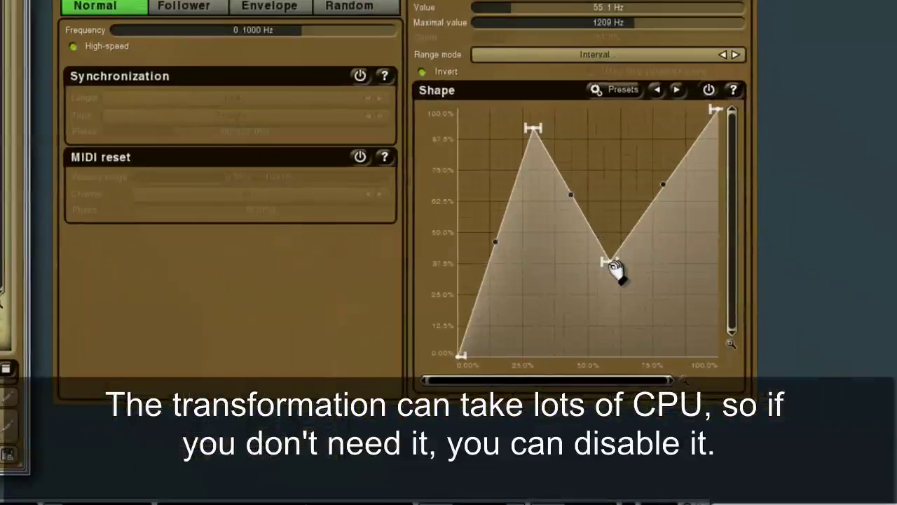
pyautogui.doubleClick(791, 330)
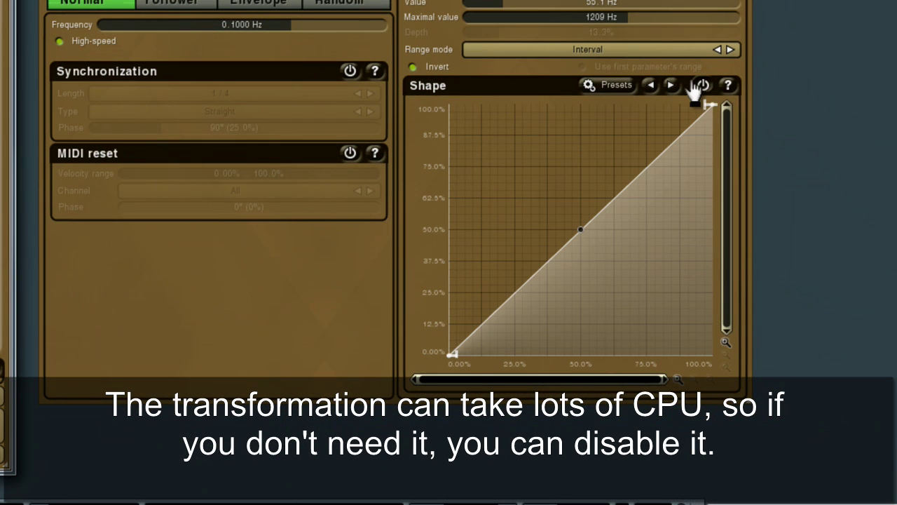
pyautogui.click(703, 85)
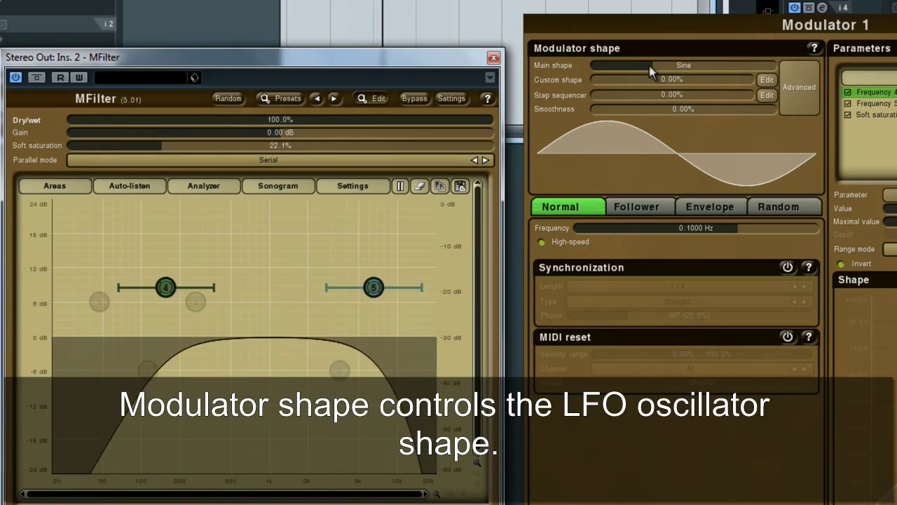
# - Sweep the Main shape through triangle and exponential, ending at 3% Full saw, 97% Noise
pyautogui.moveTo(647, 65); pyautogui.dragTo(607, 72)
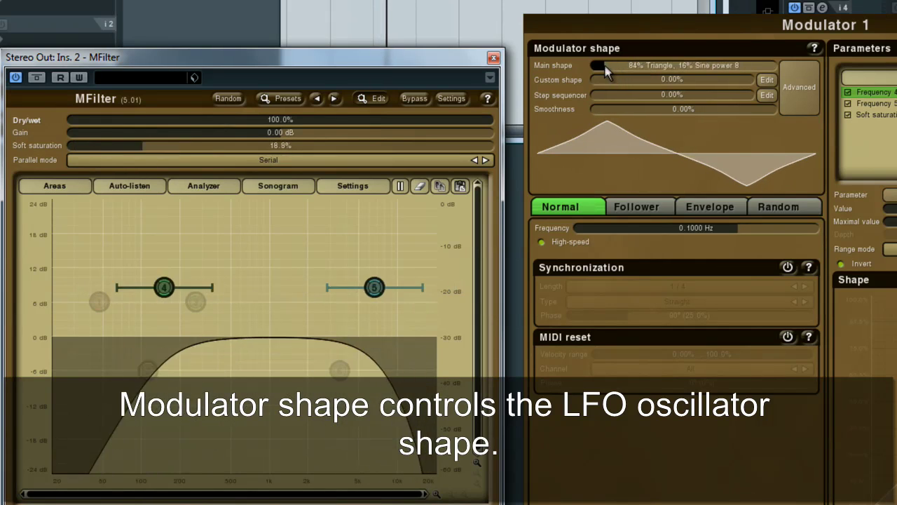
pyautogui.moveTo(606, 71); pyautogui.dragTo(751, 72)
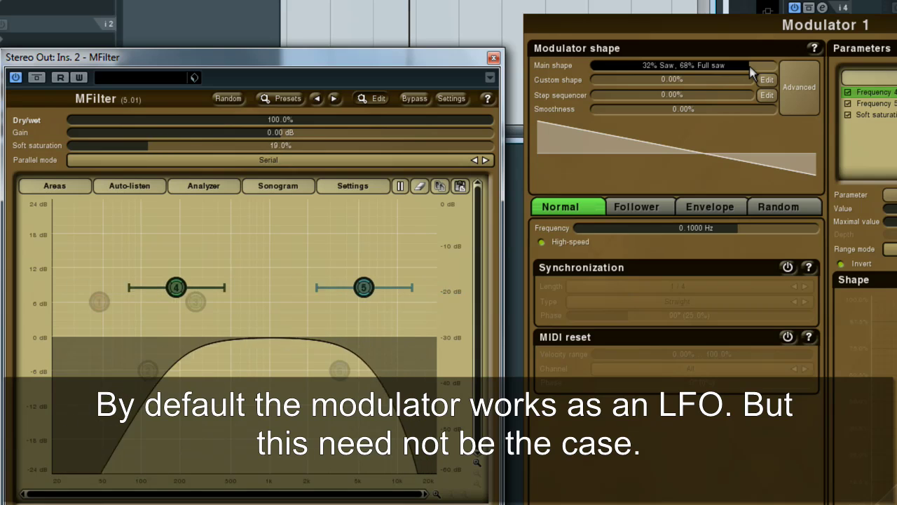
pyautogui.moveTo(752, 72); pyautogui.dragTo(689, 75)
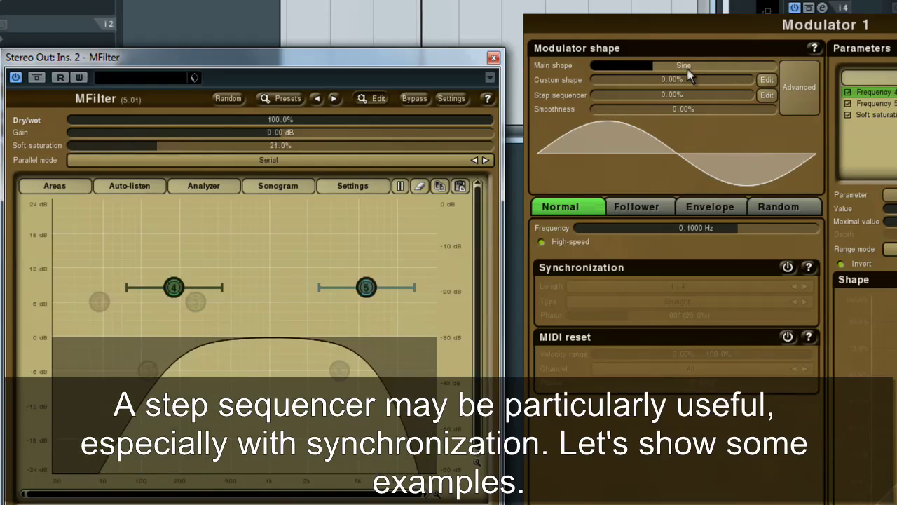
# - Raise Step sequencer and Smoothness to 100%, then reshape steps 3–5 of the eight-step pattern
pyautogui.moveTo(596, 98); pyautogui.dragTo(736, 107)
pyautogui.moveTo(601, 114); pyautogui.dragTo(790, 117)
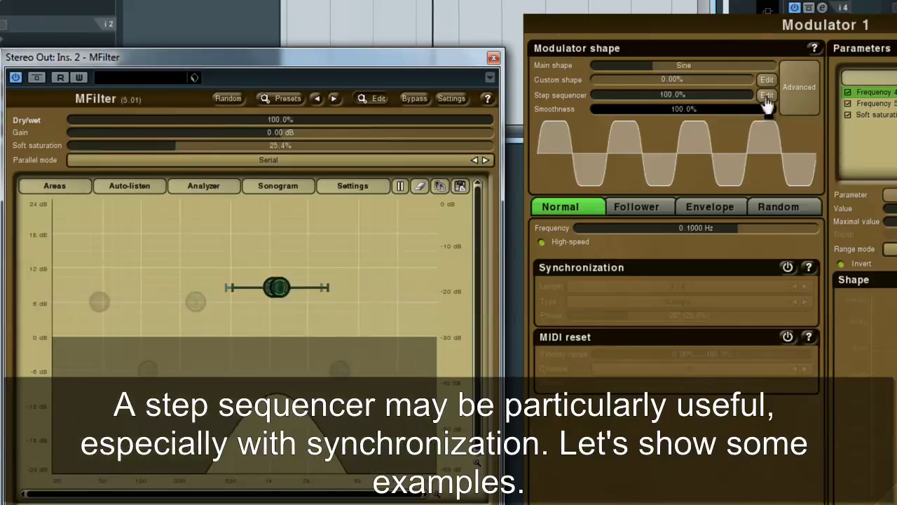
pyautogui.click(767, 96)
pyautogui.moveTo(718, 287)
pyautogui.mouseDown()
pyautogui.moveTo(757, 218)
pyautogui.moveTo(755, 153)
pyautogui.mouseUp()
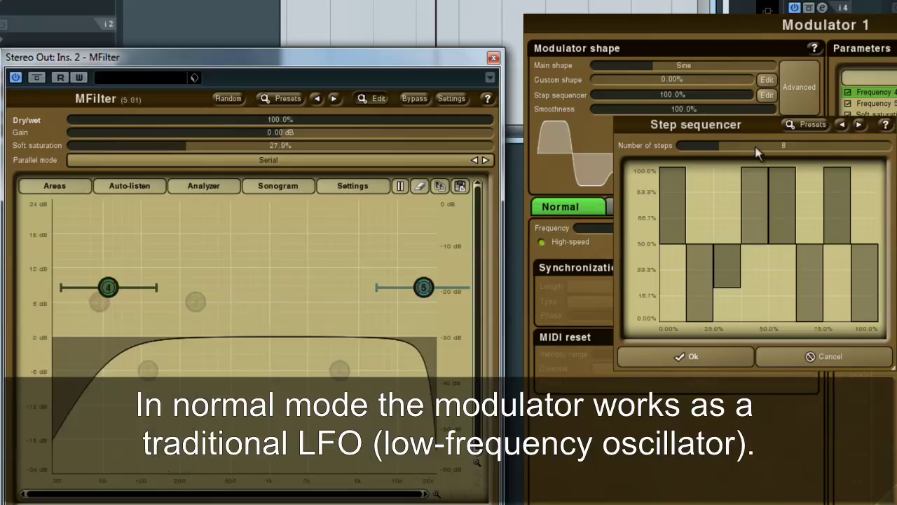
pyautogui.moveTo(776, 287); pyautogui.dragTo(807, 281)
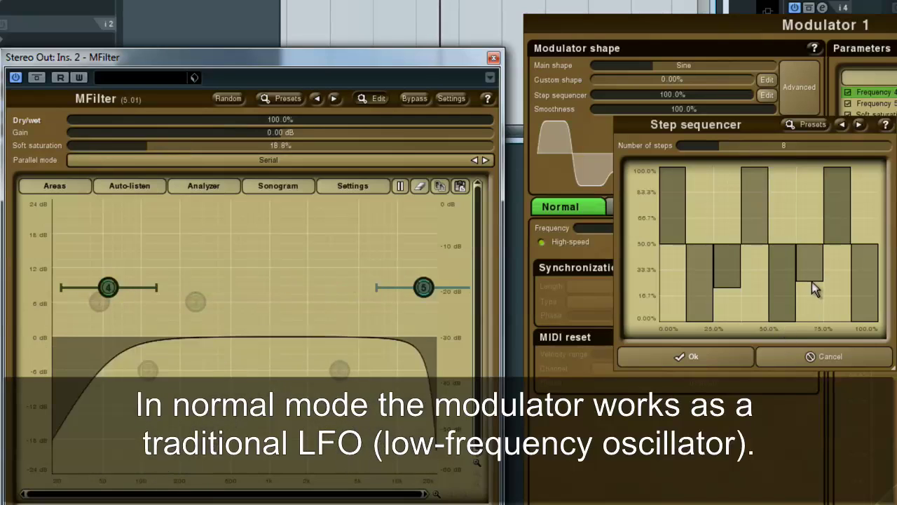
pyautogui.click(717, 352)
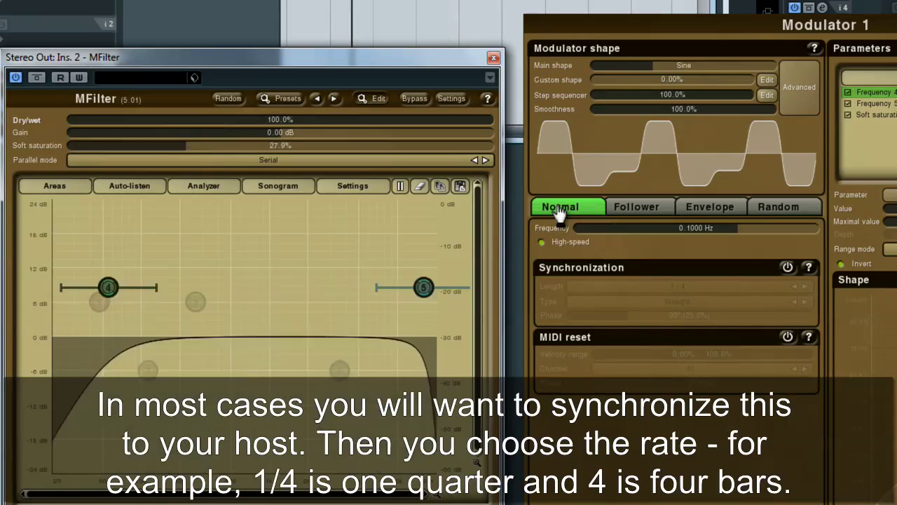
# - Turn tempo sync off and try free-running LFO rates with high-speed mode switched off
pyautogui.click(787, 268)
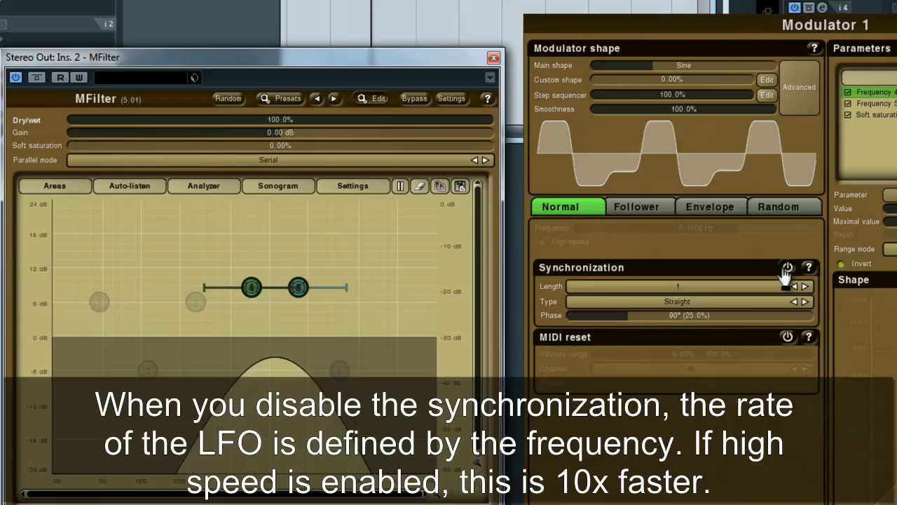
pyautogui.click(787, 269)
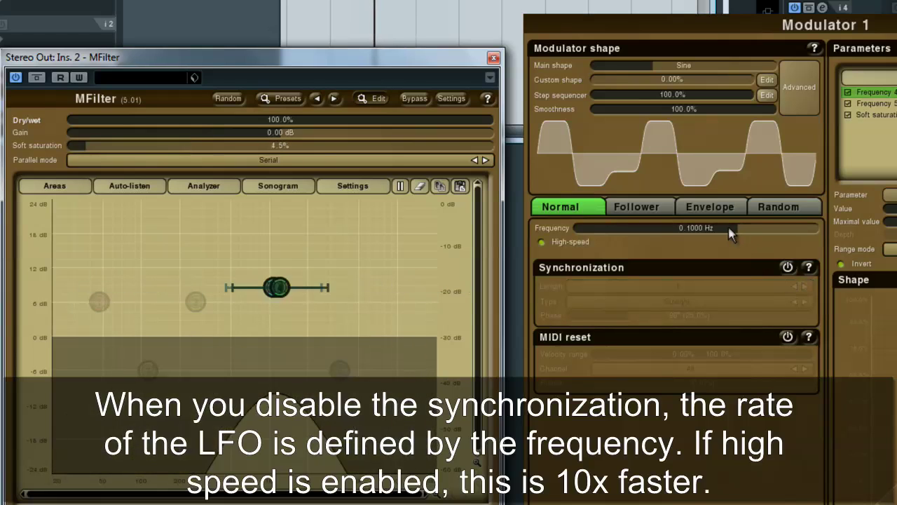
pyautogui.moveTo(729, 234); pyautogui.dragTo(701, 237)
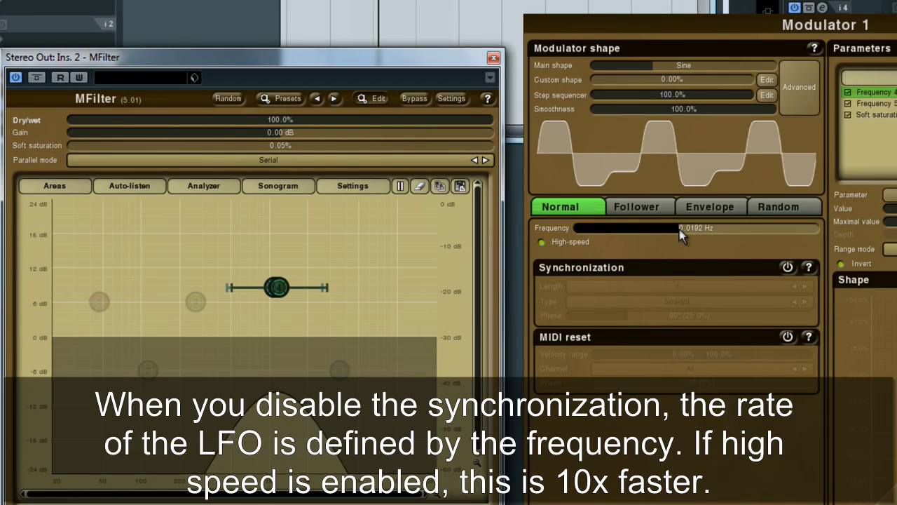
pyautogui.moveTo(680, 229); pyautogui.dragTo(780, 236)
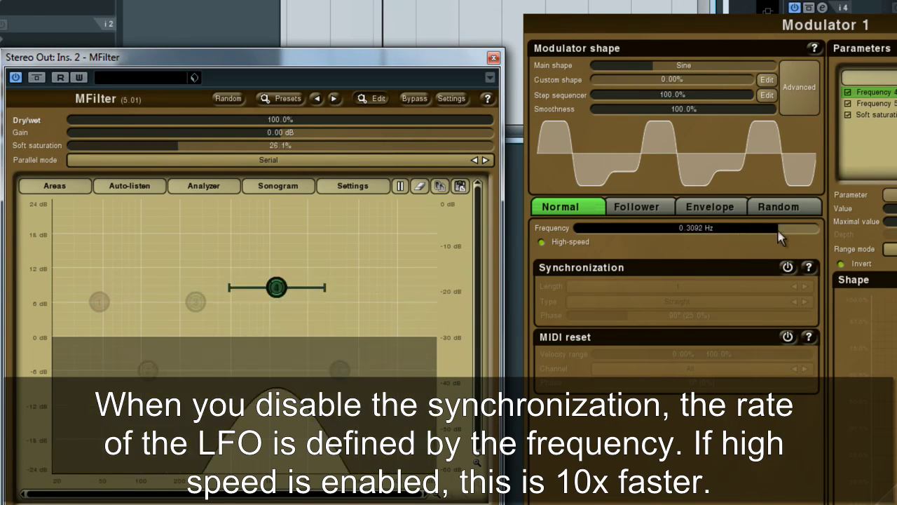
pyautogui.click(581, 246)
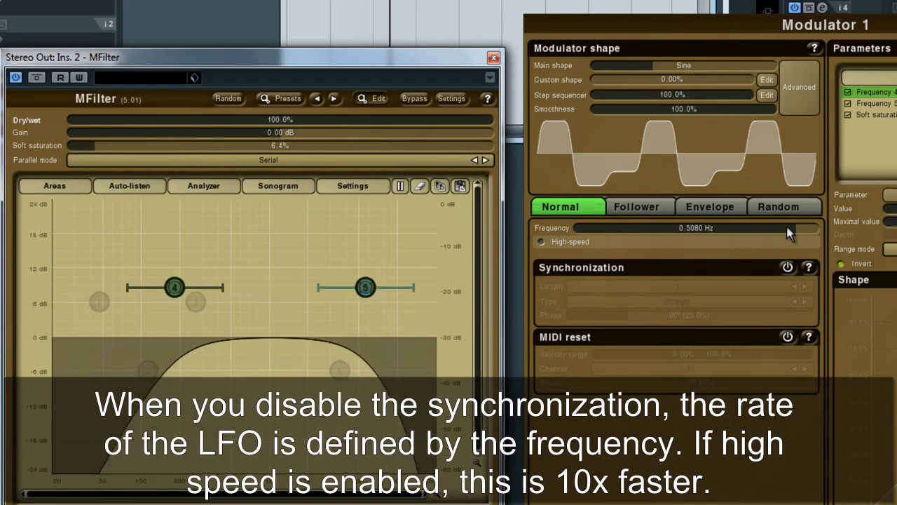
pyautogui.moveTo(788, 233); pyautogui.dragTo(829, 228)
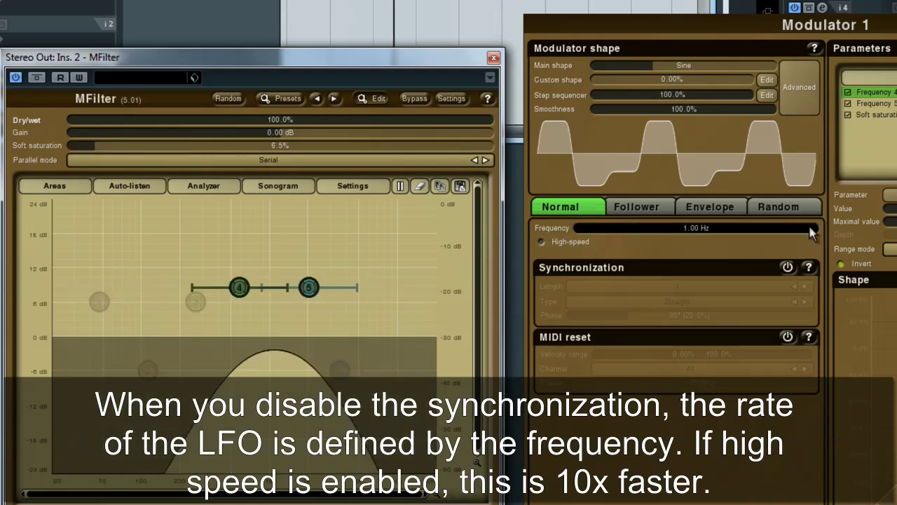
# - Reset Step sequencer to 0%, re-enable high-speed, and set the frequency to 0.3234 Hz
pyautogui.doubleClick(670, 97)
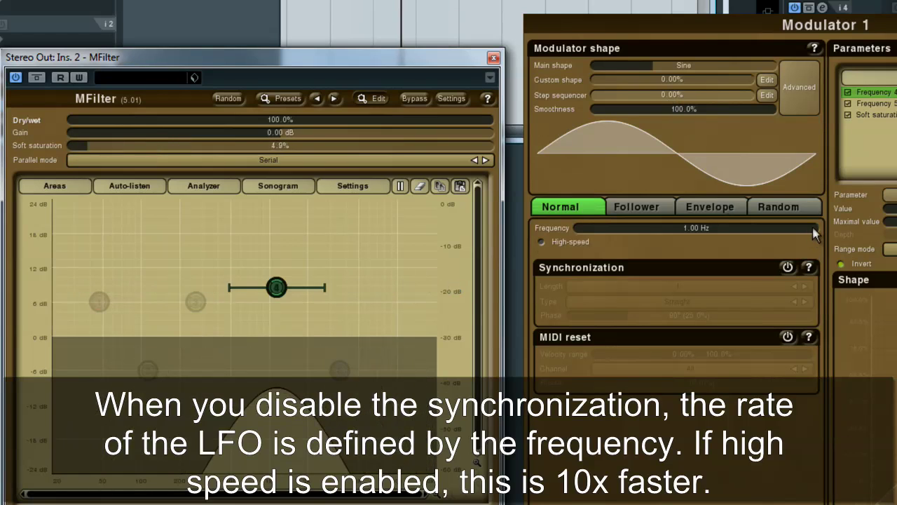
pyautogui.moveTo(816, 232); pyautogui.dragTo(720, 231)
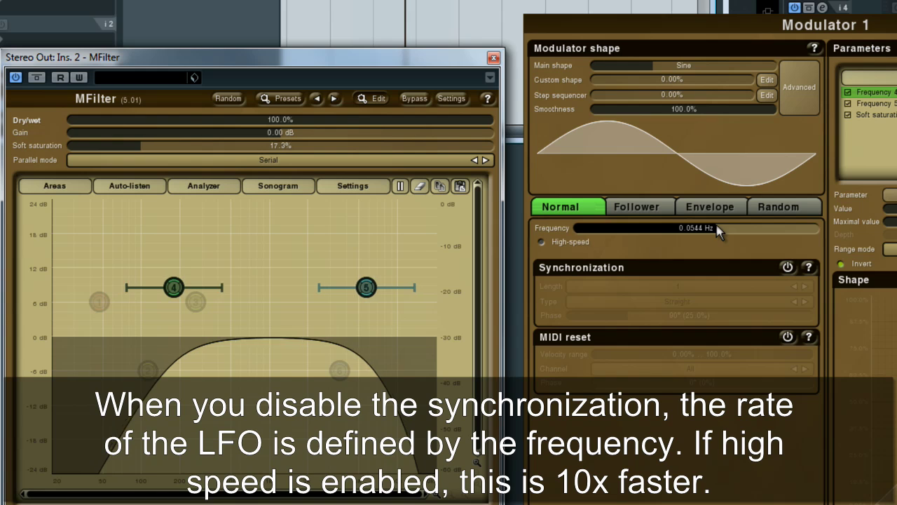
pyautogui.click(573, 241)
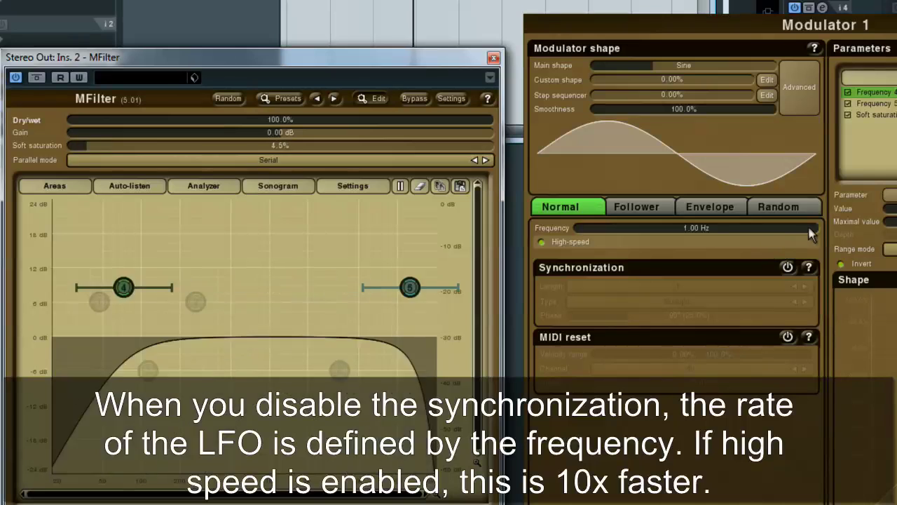
pyautogui.moveTo(810, 234); pyautogui.dragTo(785, 234)
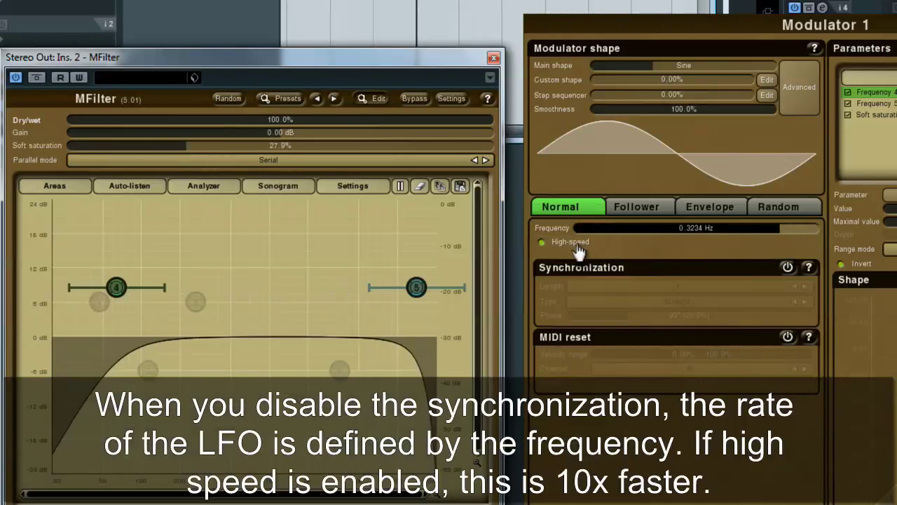
# - Re-enable tempo sync at length 1, adjust the LFO phase, and switch on MIDI reset
pyautogui.click(787, 268)
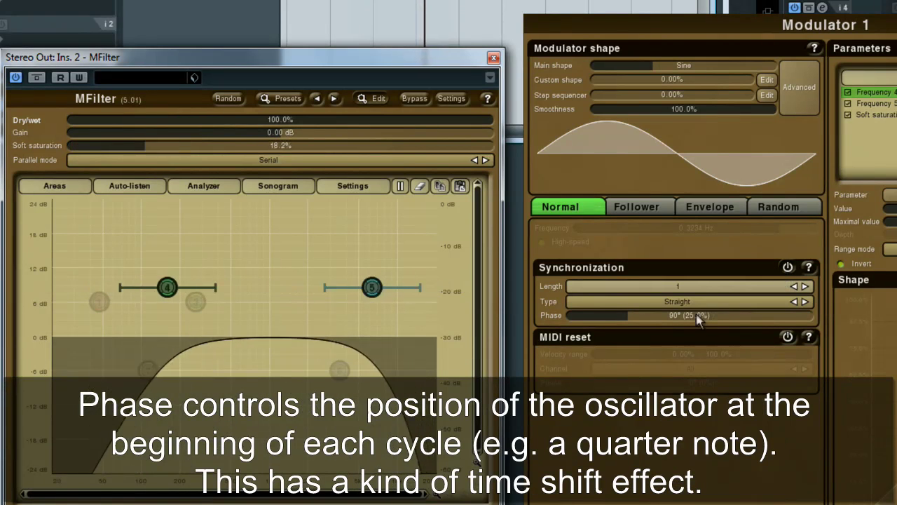
pyautogui.moveTo(628, 324); pyautogui.dragTo(550, 316)
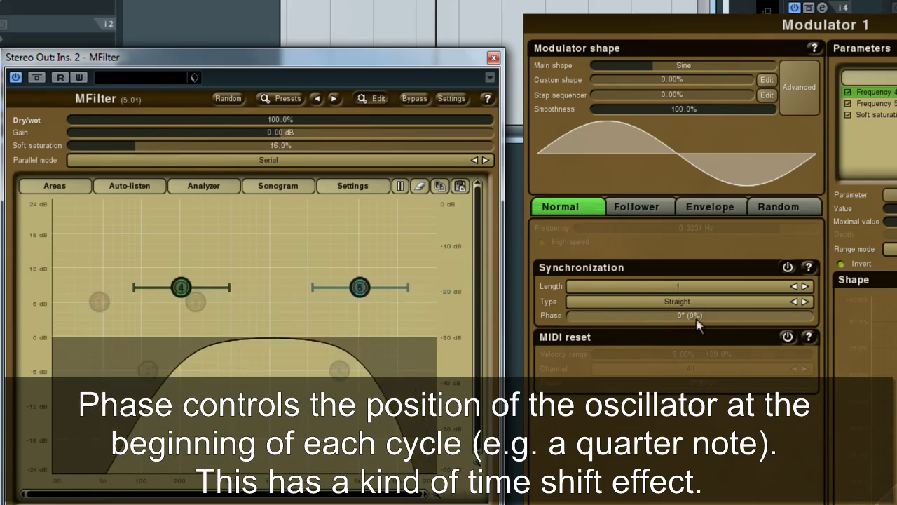
pyautogui.moveTo(690, 319); pyautogui.dragTo(524, 315)
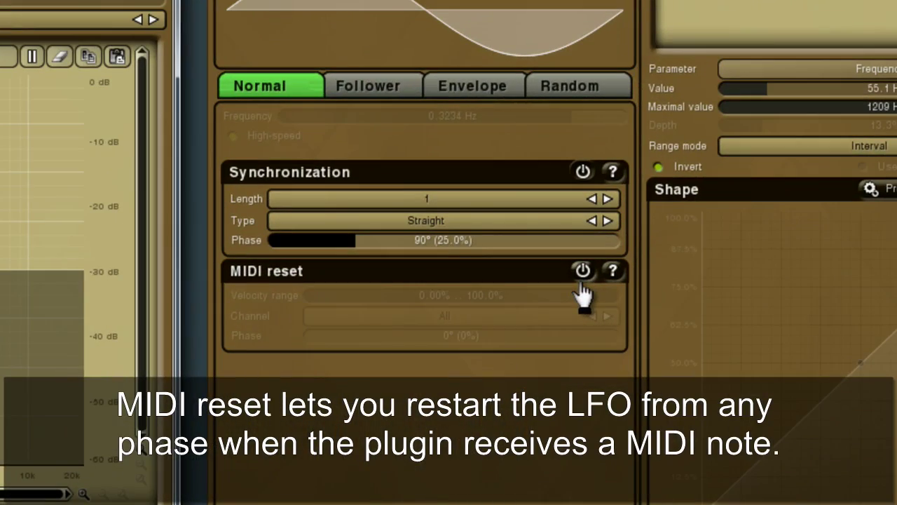
pyautogui.click(582, 284)
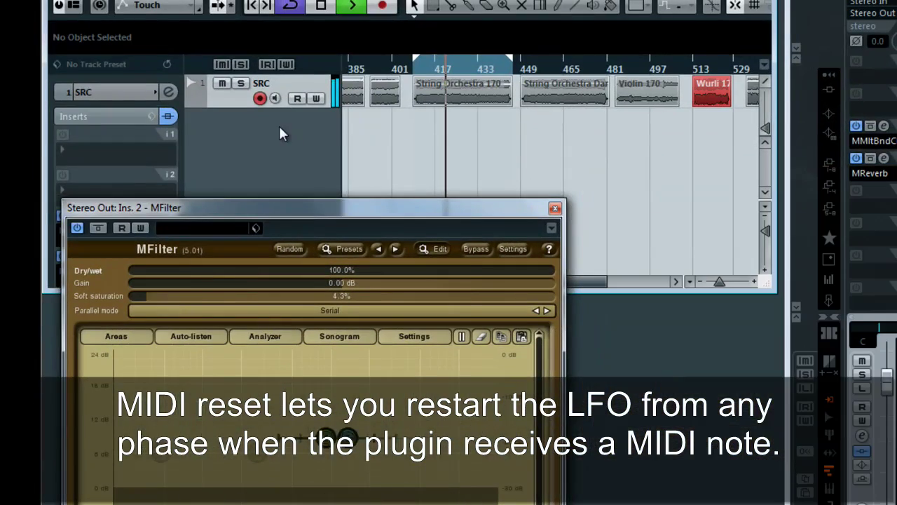
# - Add a new MIDI track, MIDI 01, to the project
pyautogui.rightClick(279, 125)
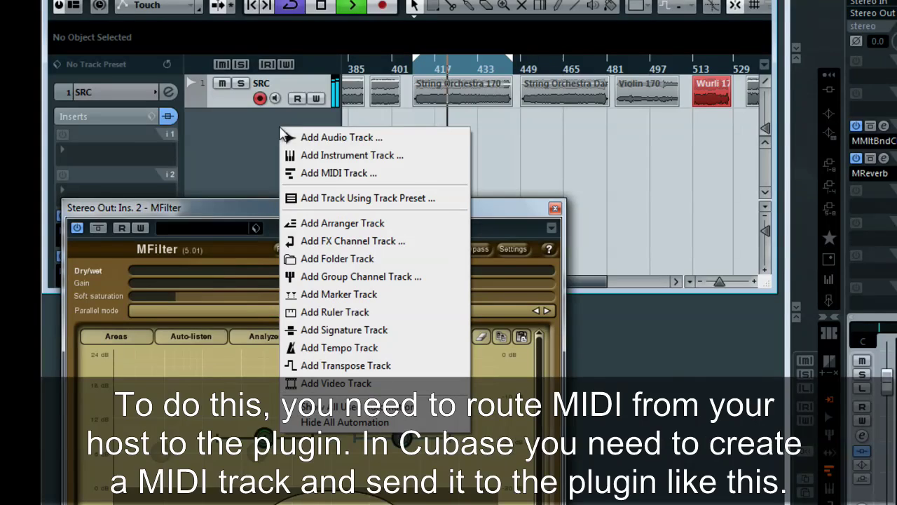
pyautogui.click(324, 174)
pyautogui.press('Return')
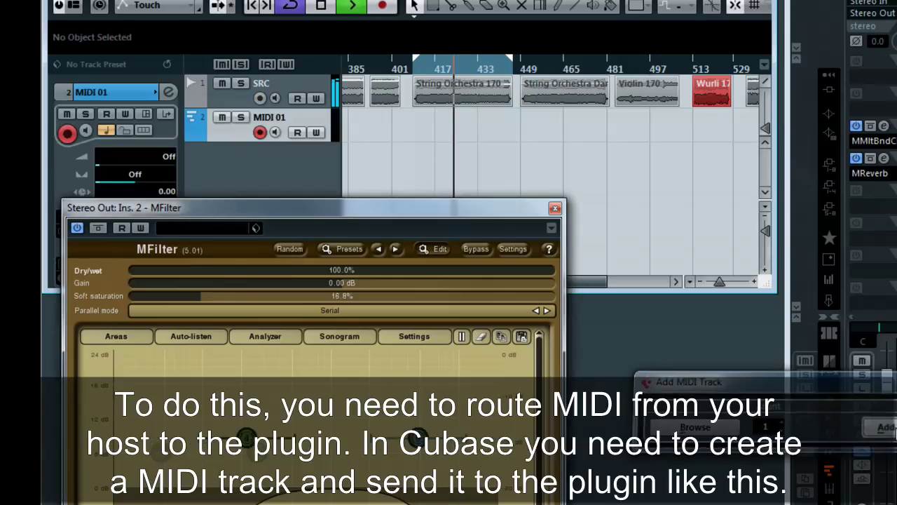
# - Route MIDI 01's output to Stereo Out: Ins. 2 - MFilter - Midi In
pyautogui.moveTo(241, 210); pyautogui.dragTo(426, 198)
pyautogui.click(118, 230)
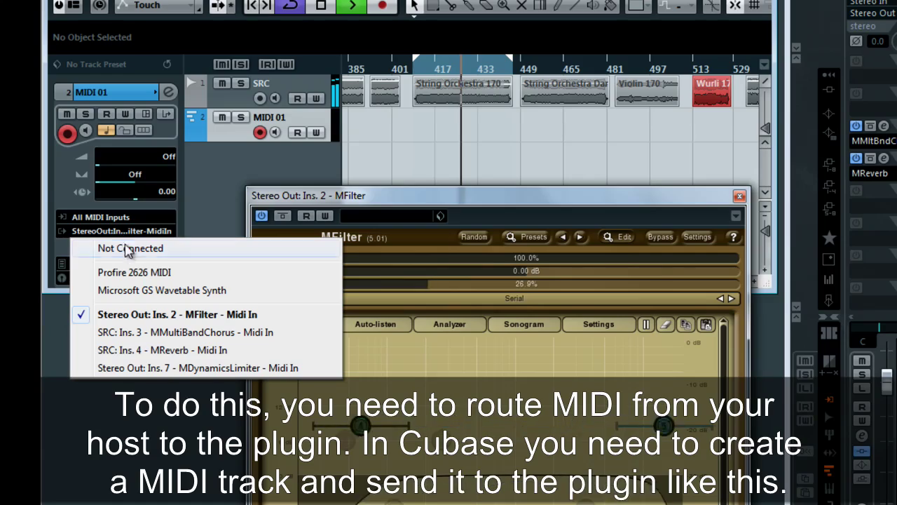
pyautogui.click(156, 317)
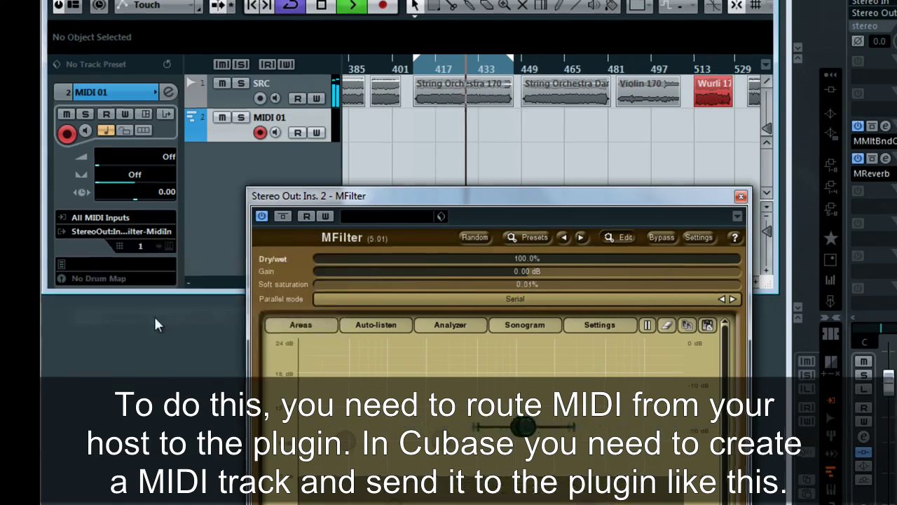
pyautogui.moveTo(340, 196); pyautogui.dragTo(288, 195)
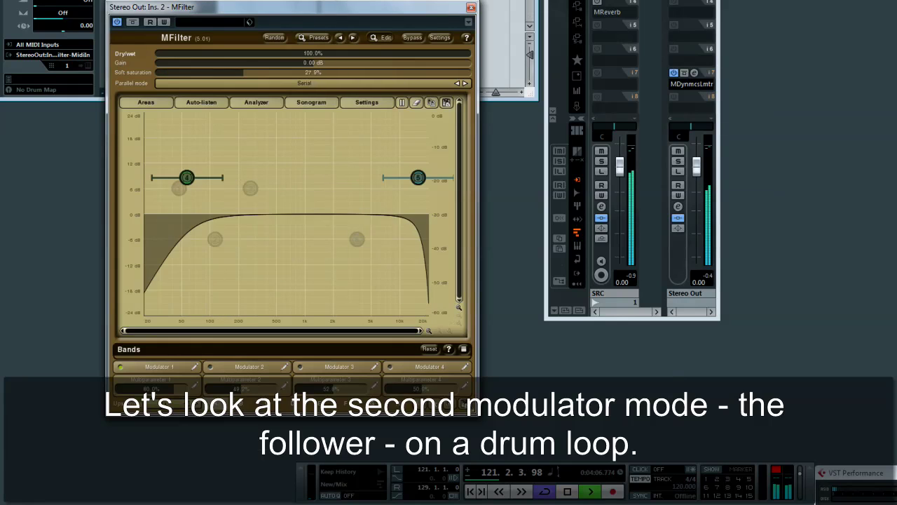
# - Switch Modulator 1 to Follower mode and lower Level max to -11.33 dB
pyautogui.click(159, 369)
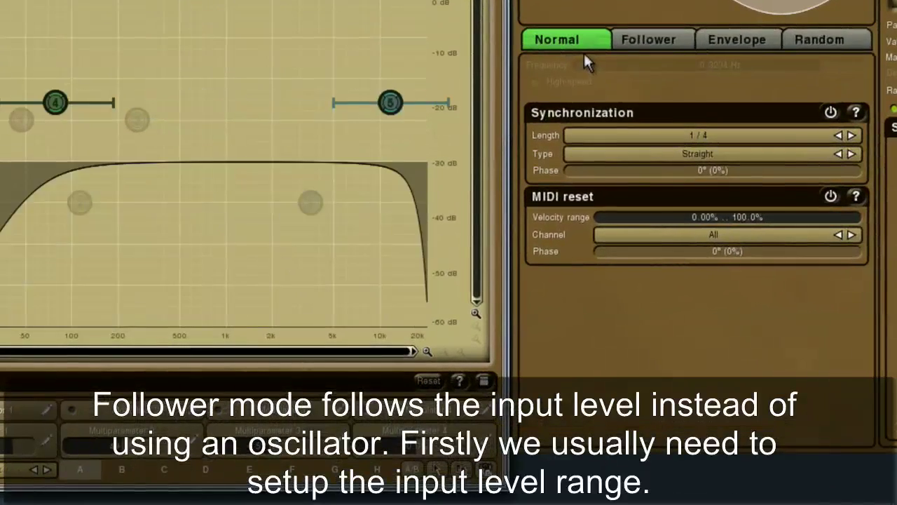
pyautogui.click(650, 42)
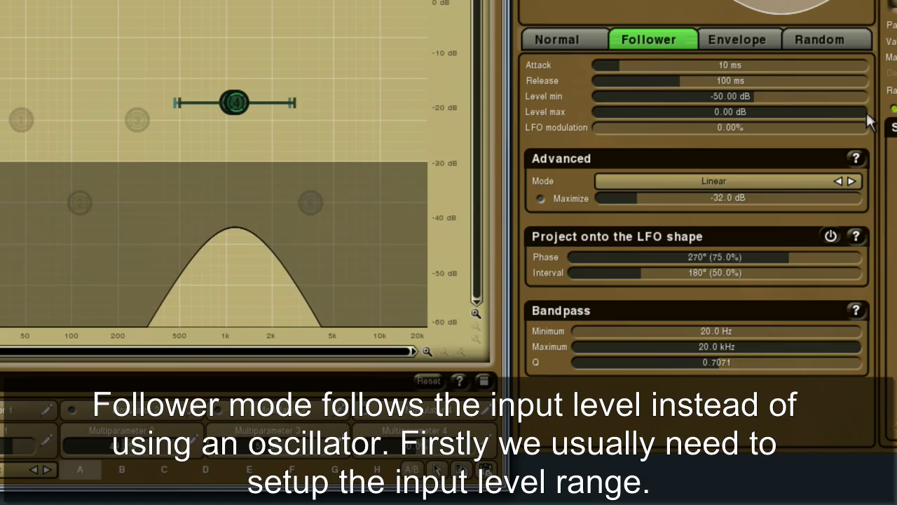
pyautogui.moveTo(867, 114); pyautogui.dragTo(845, 112)
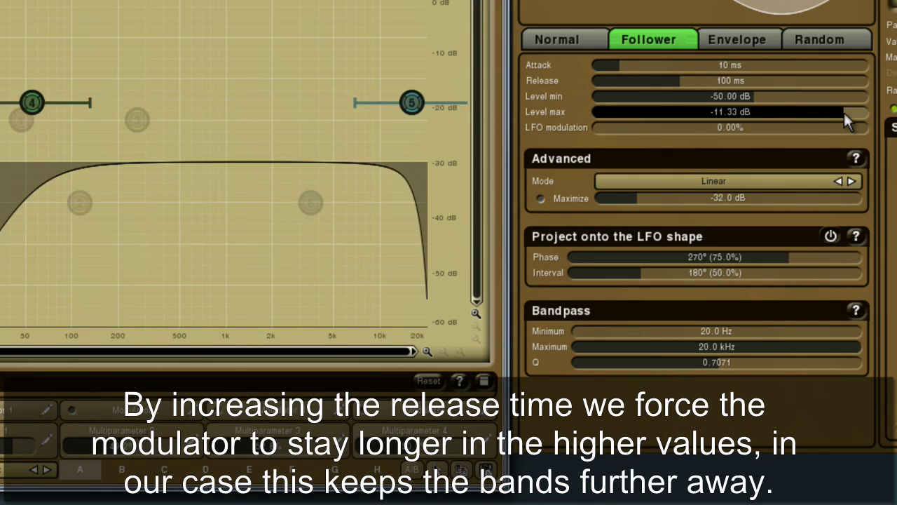
# - Try different follower attack and release times, then restore 10 ms attack and 100 ms release
pyautogui.moveTo(692, 80)
pyautogui.mouseDown()
pyautogui.moveTo(758, 82)
pyautogui.moveTo(692, 79)
pyautogui.mouseUp()
pyautogui.moveTo(621, 65); pyautogui.dragTo(665, 67)
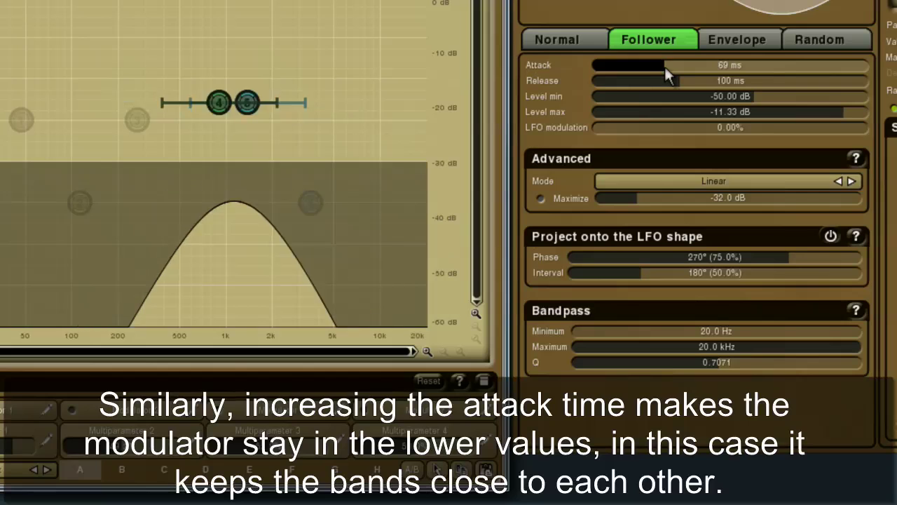
pyautogui.doubleClick(665, 67)
pyautogui.moveTo(665, 66); pyautogui.dragTo(729, 84)
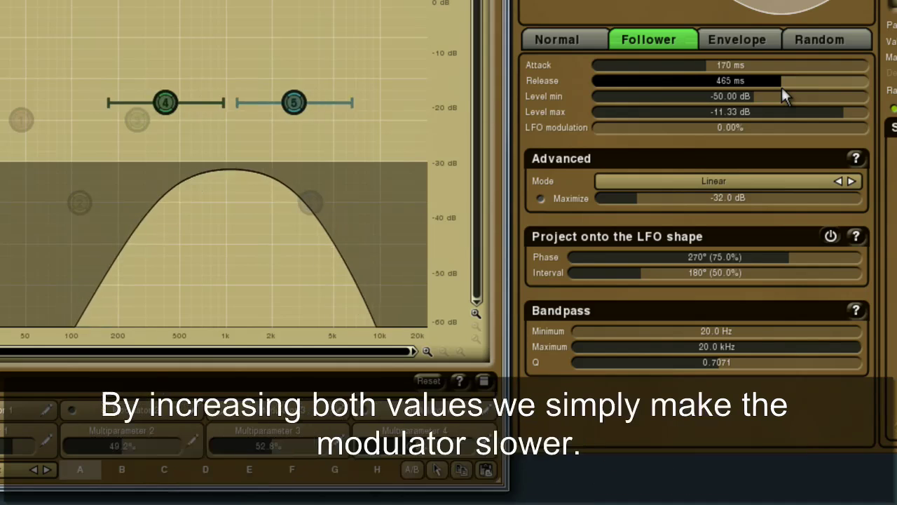
pyautogui.moveTo(778, 81); pyautogui.dragTo(594, 62)
pyautogui.click(609, 82)
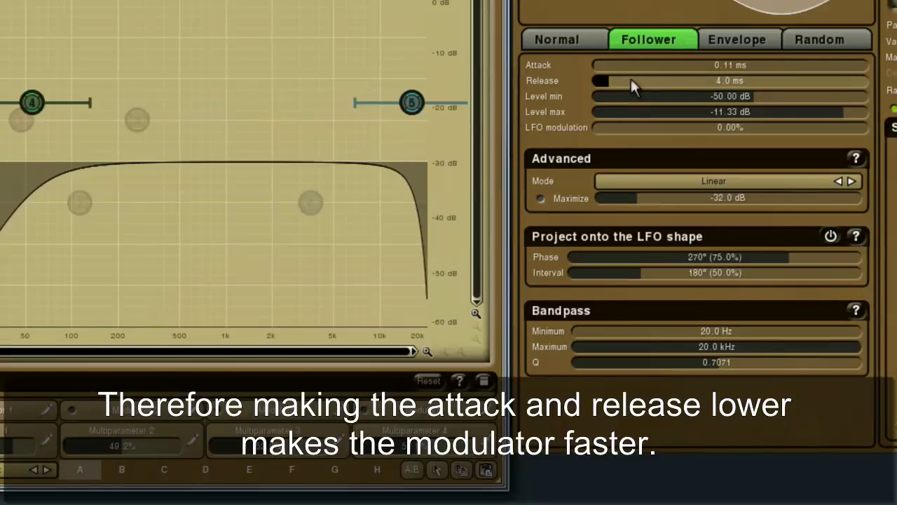
pyautogui.doubleClick(630, 80)
pyautogui.doubleClick(626, 64)
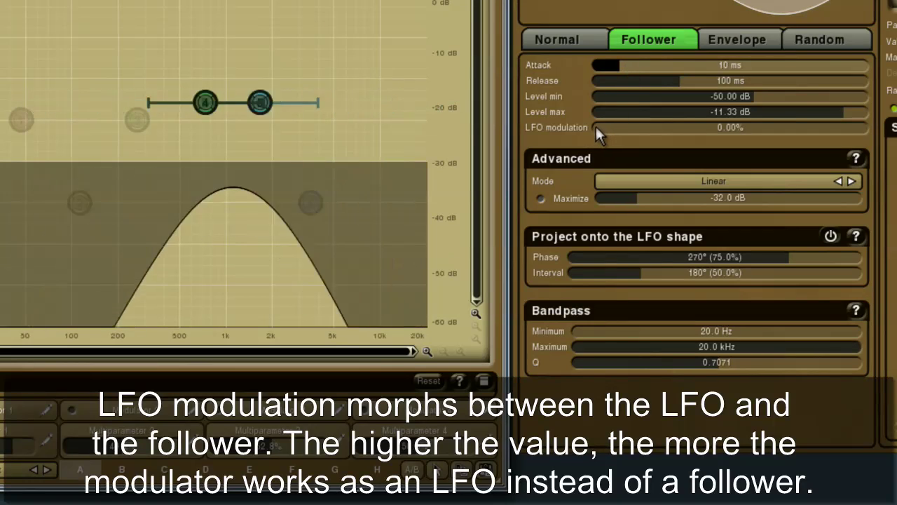
pyautogui.moveTo(596, 128); pyautogui.dragTo(657, 128)
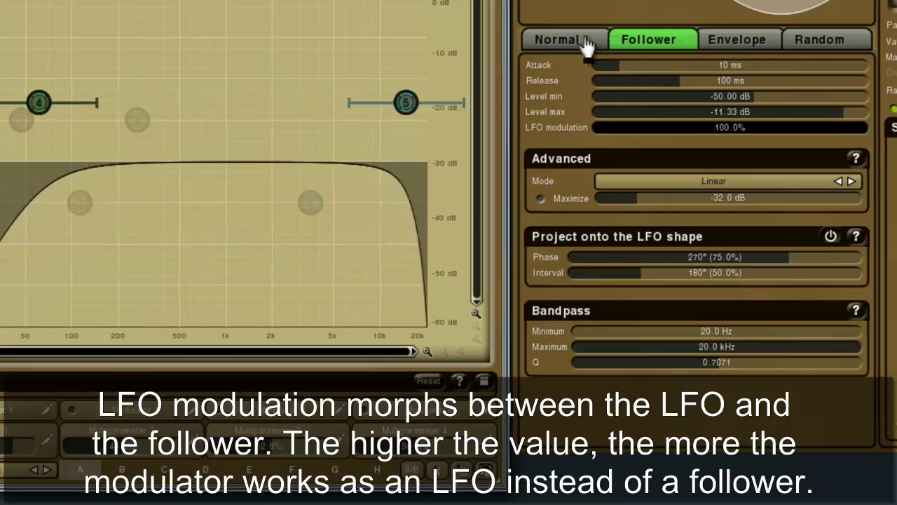
pyautogui.click(588, 42)
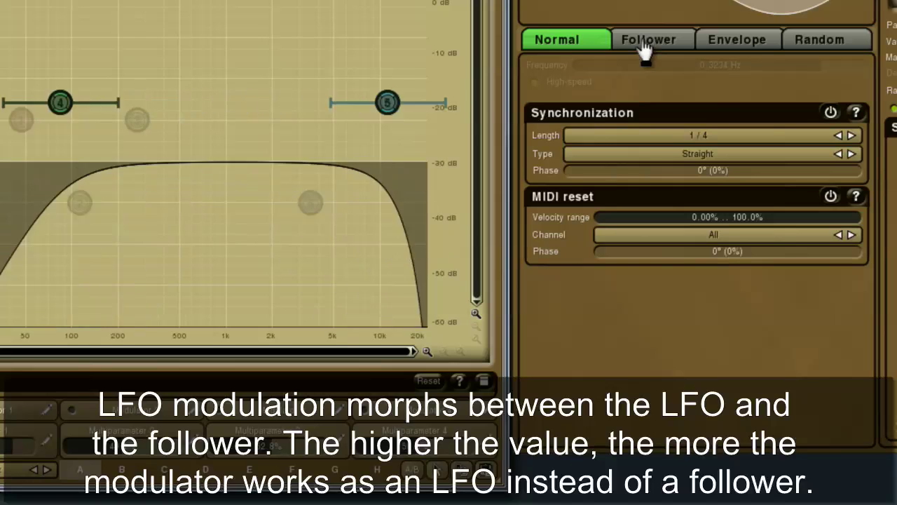
pyautogui.click(645, 43)
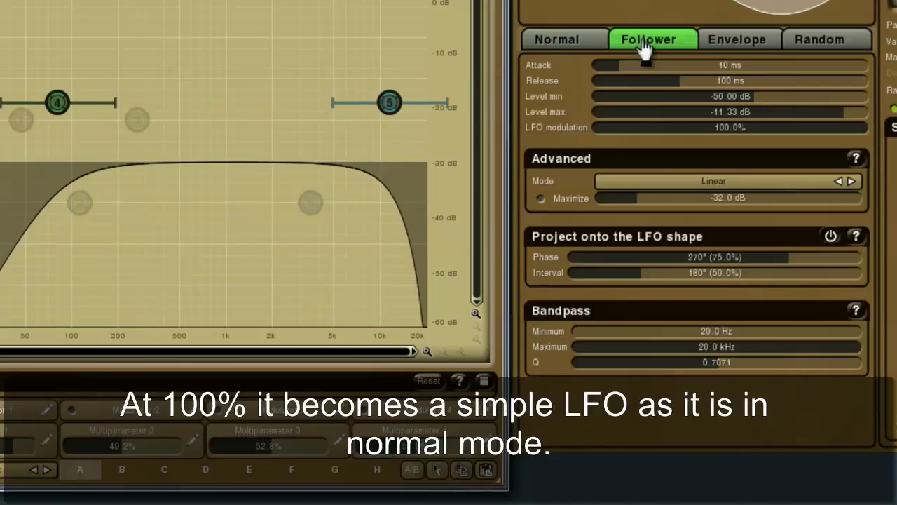
pyautogui.moveTo(866, 129); pyautogui.dragTo(851, 129)
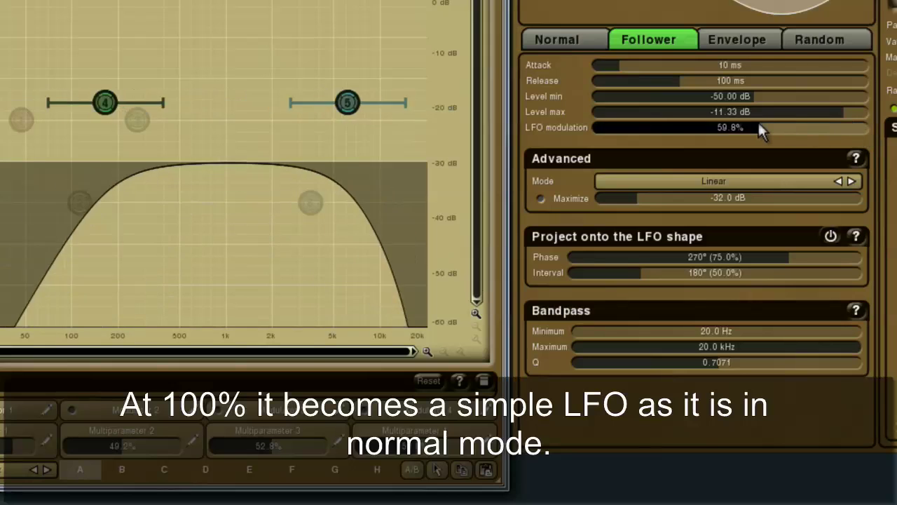
pyautogui.moveTo(759, 126); pyautogui.dragTo(669, 126)
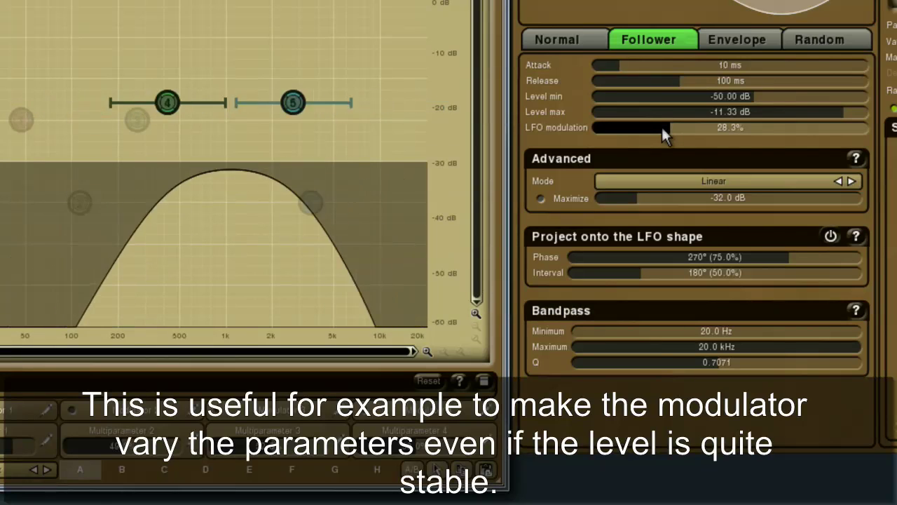
pyautogui.moveTo(660, 126); pyautogui.dragTo(586, 132)
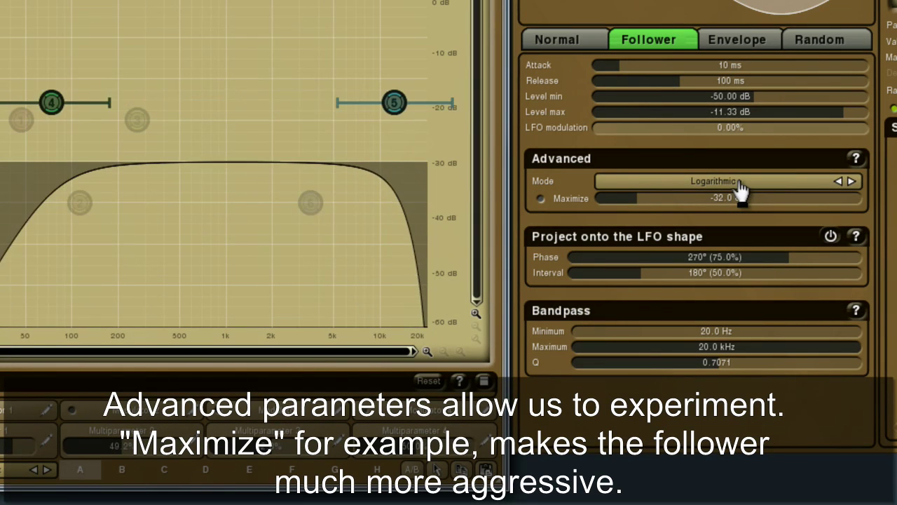
# - Try the follower's Maximize option at -14.6 dB, then switch it back off
pyautogui.click(552, 200)
pyautogui.moveTo(696, 199); pyautogui.dragTo(710, 198)
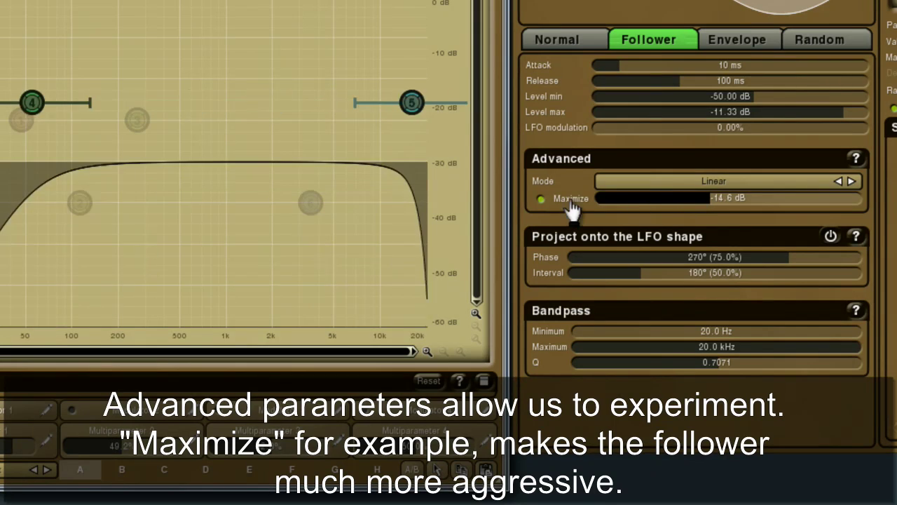
pyautogui.click(565, 199)
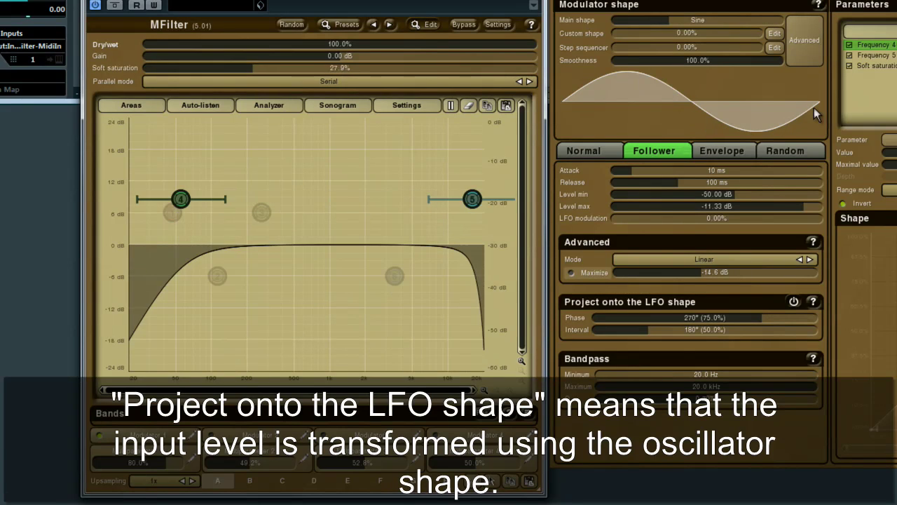
# - Push Main shape toward Rectangle, raise Step sequencer to 85.9%, and turn LFO-shape projection off
pyautogui.moveTo(669, 21); pyautogui.dragTo(738, 21)
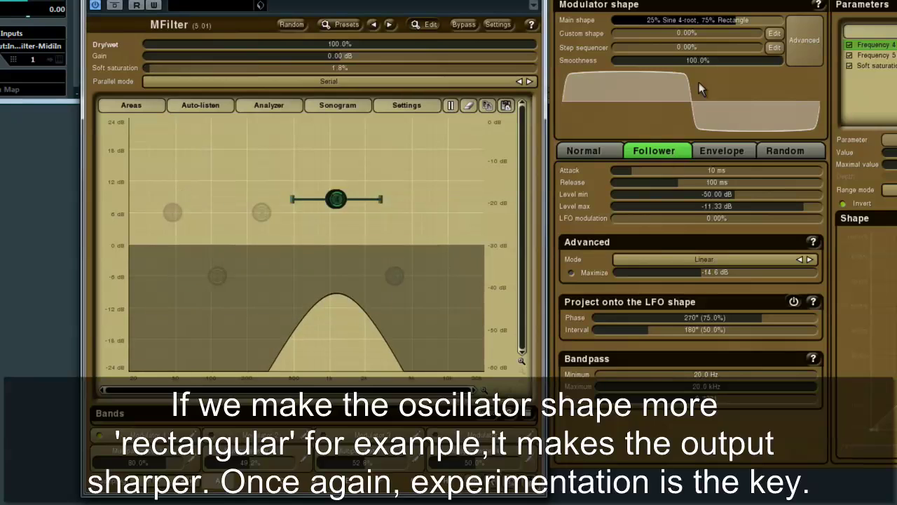
pyautogui.moveTo(669, 47); pyautogui.dragTo(745, 49)
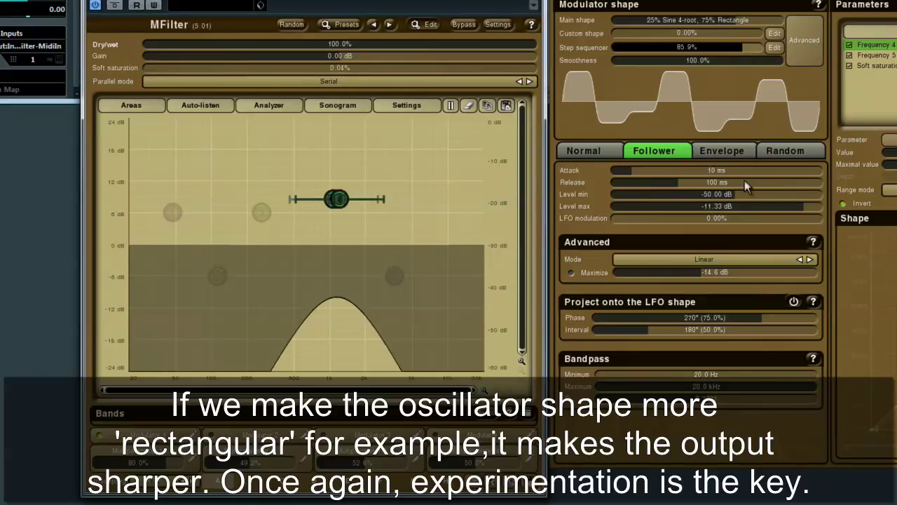
pyautogui.click(794, 302)
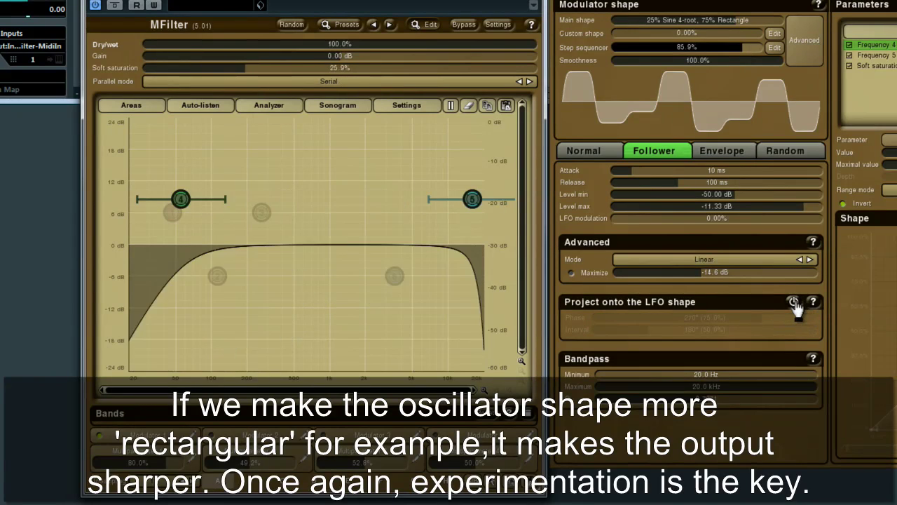
pyautogui.click(794, 302)
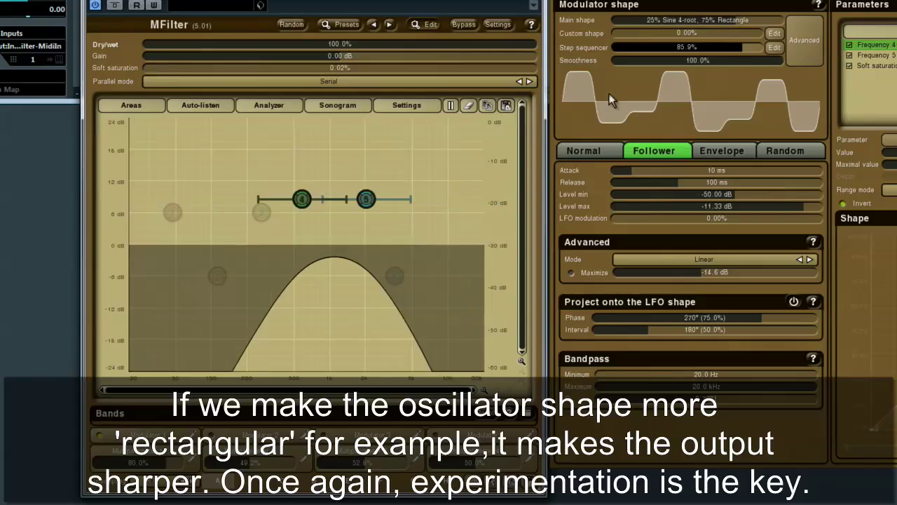
pyautogui.click(795, 302)
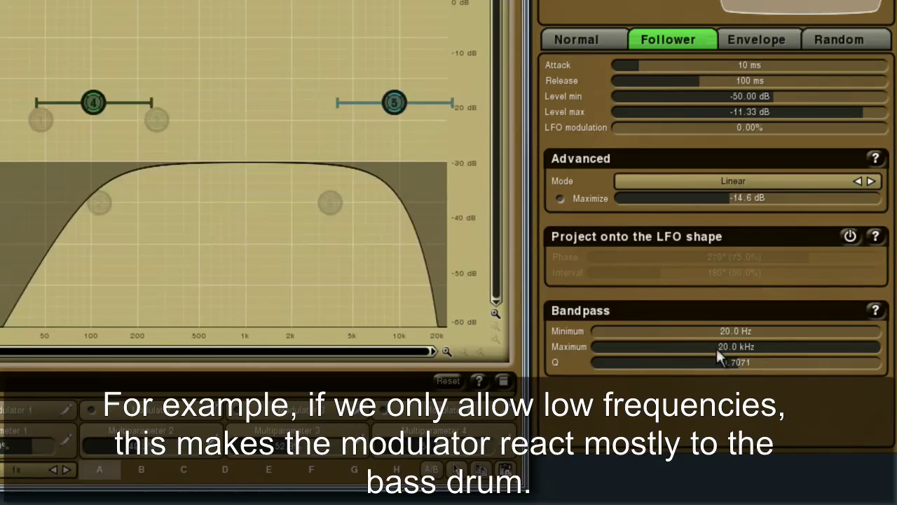
# - Narrow the follower's detection band to 348–760 Hz, set Level max to -18.46 dB, and switch to Envelope mode
pyautogui.moveTo(716, 347); pyautogui.dragTo(654, 347)
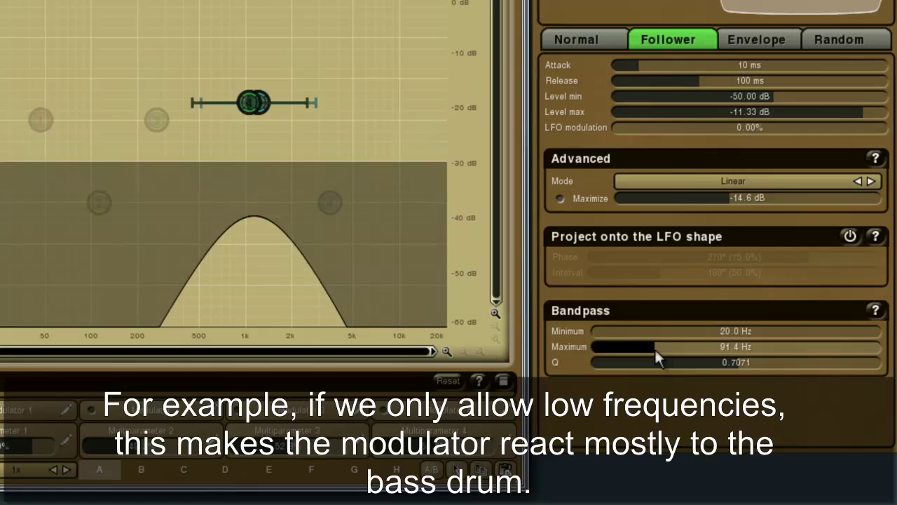
pyautogui.moveTo(655, 351); pyautogui.dragTo(679, 350)
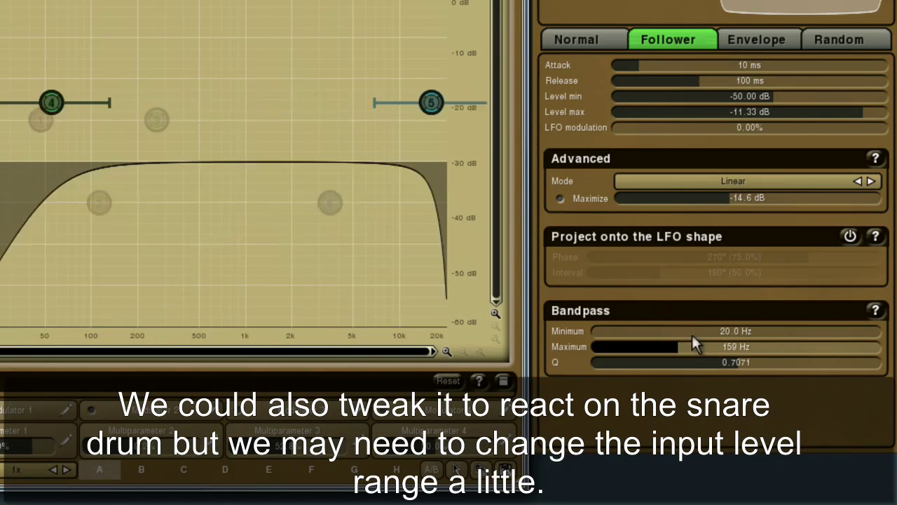
pyautogui.moveTo(691, 332); pyautogui.dragTo(729, 351)
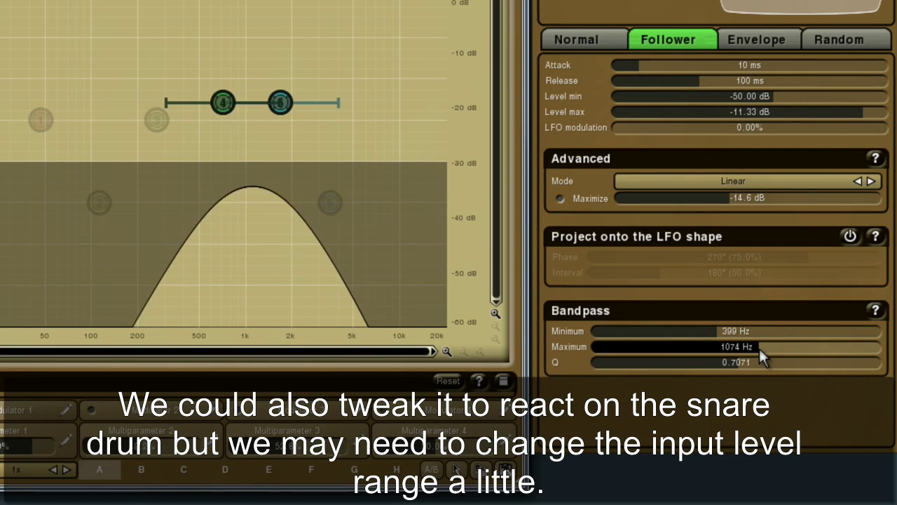
pyautogui.moveTo(758, 346); pyautogui.dragTo(689, 330)
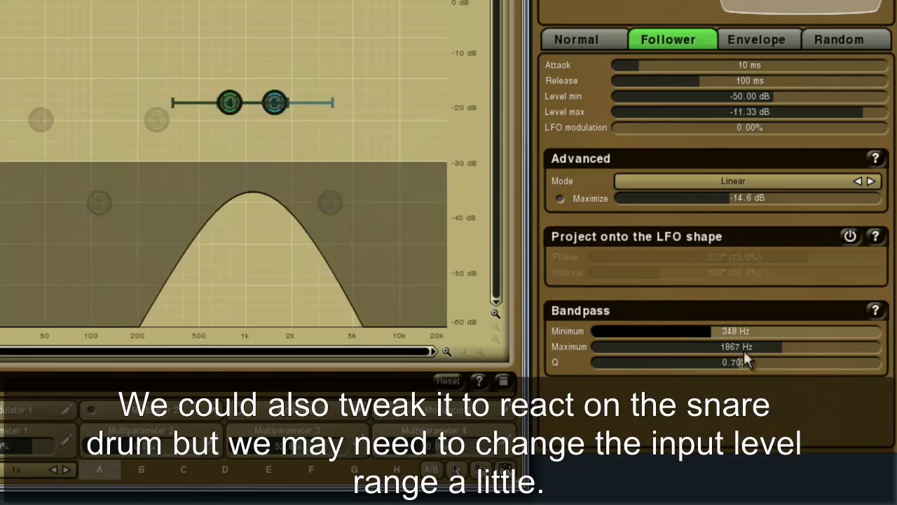
pyautogui.moveTo(743, 348); pyautogui.dragTo(744, 354)
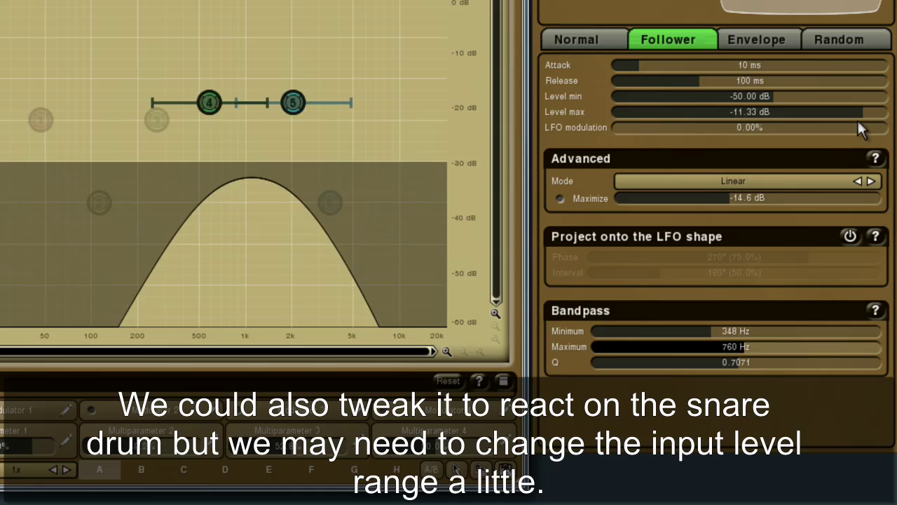
pyautogui.moveTo(864, 110); pyautogui.dragTo(846, 111)
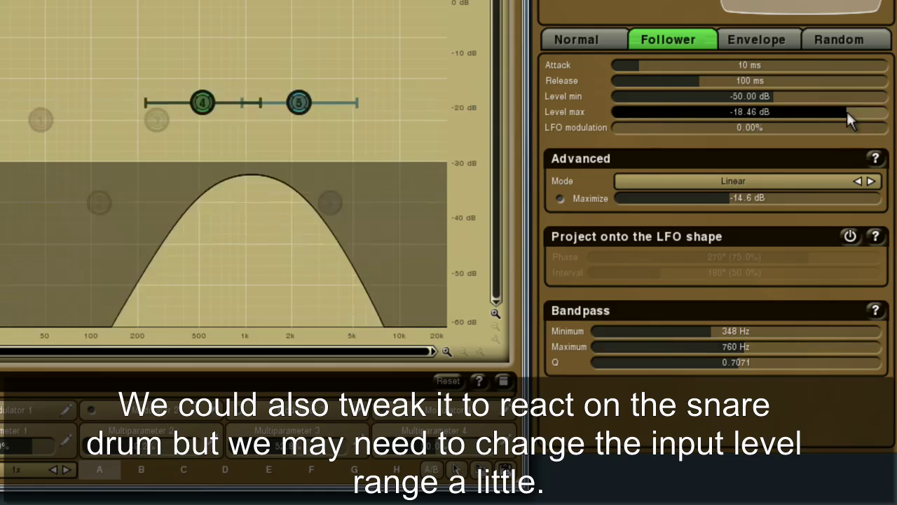
pyautogui.click(670, 26)
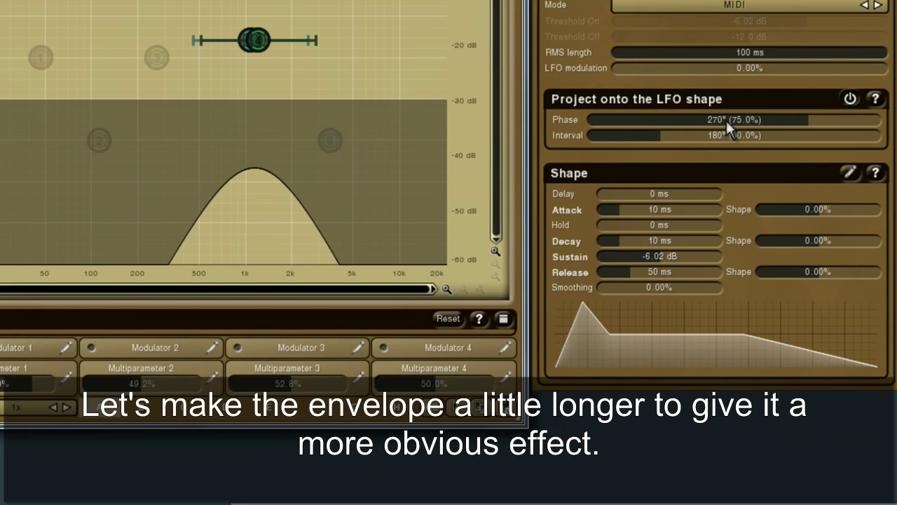
# - Lengthen the envelope's attack and decay times
pyautogui.moveTo(620, 211); pyautogui.dragTo(633, 211)
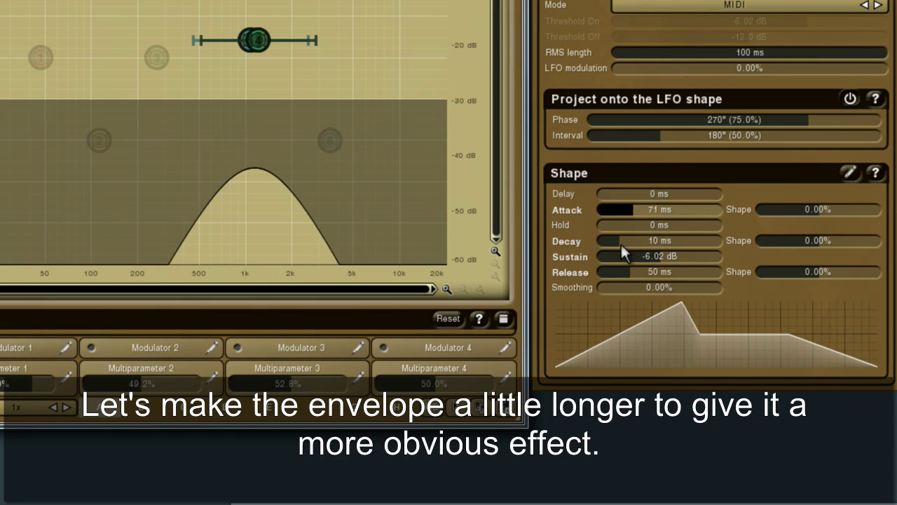
pyautogui.moveTo(621, 242); pyautogui.dragTo(648, 273)
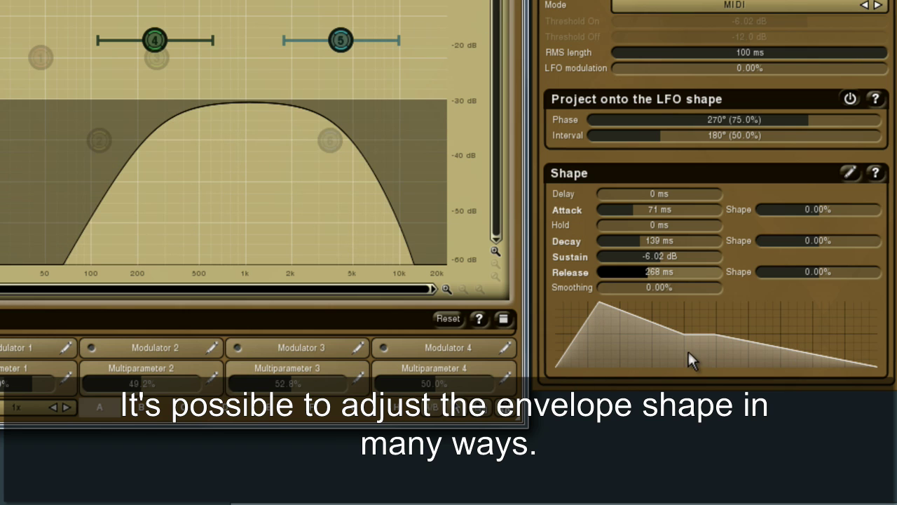
pyautogui.scroll(5, 656, 211)
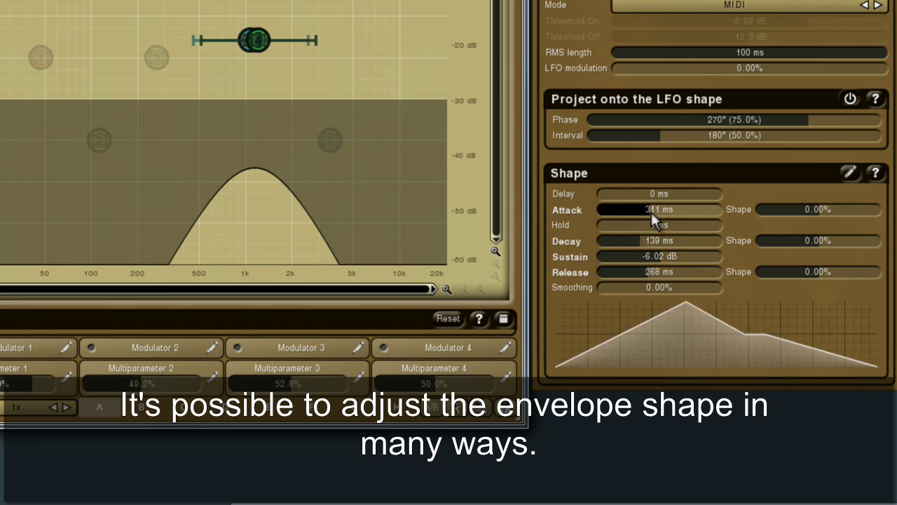
pyautogui.scroll(5, 663, 241)
pyautogui.scroll(4, 663, 272)
pyautogui.scroll(5, 666, 273)
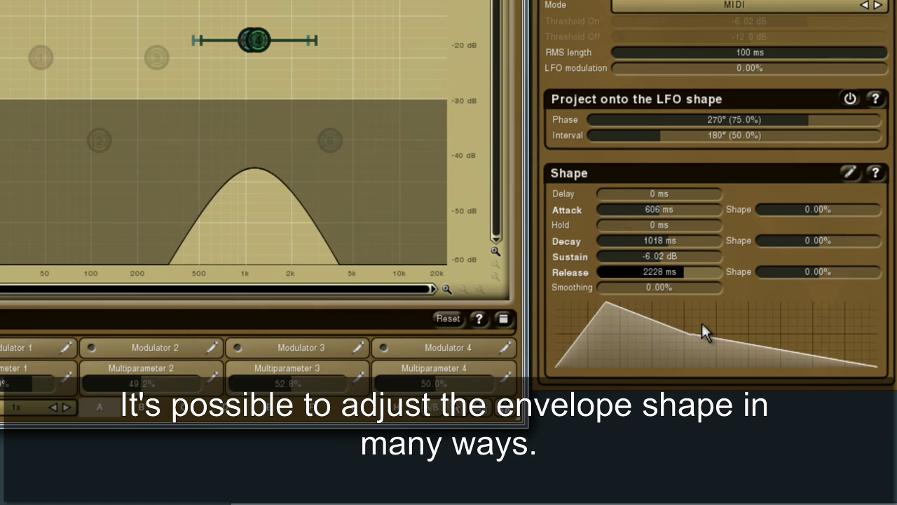
# - Reset every envelope stage: 0 ms delay and hold, 10 ms attack and decay, -6.02 dB sustain, 50 ms release
pyautogui.doubleClick(668, 272)
pyautogui.doubleClick(660, 240)
pyautogui.doubleClick(658, 210)
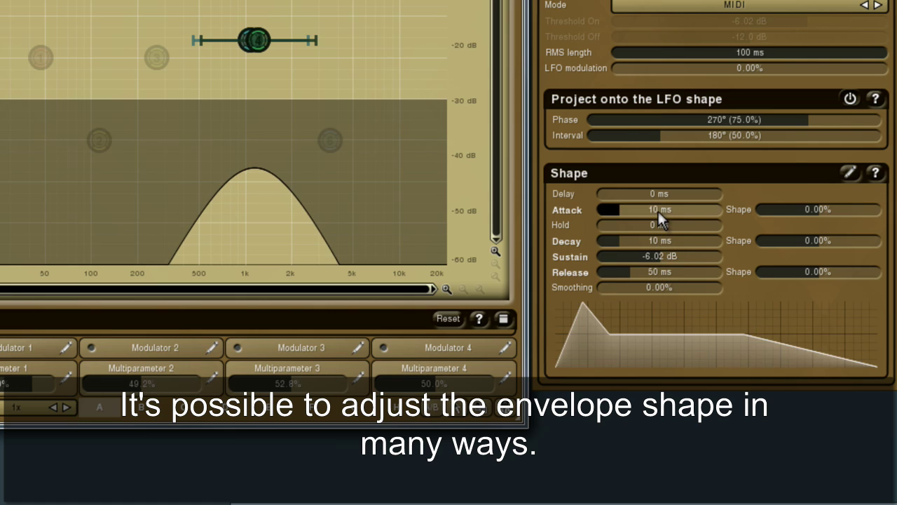
pyautogui.moveTo(618, 224)
pyautogui.mouseDown()
pyautogui.moveTo(655, 228)
pyautogui.moveTo(649, 241)
pyautogui.moveTo(663, 258)
pyautogui.moveTo(648, 296)
pyautogui.moveTo(650, 206)
pyautogui.mouseUp()
pyautogui.doubleClick(650, 209)
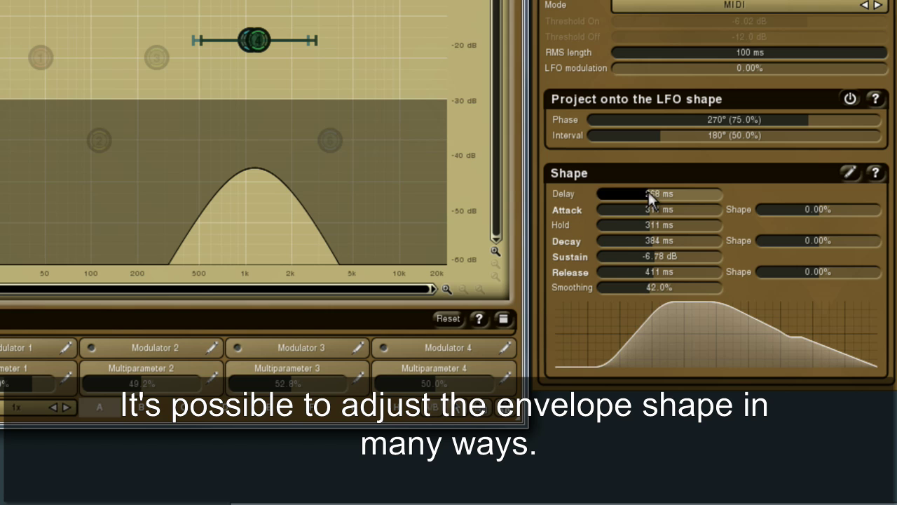
pyautogui.doubleClick(646, 224)
pyautogui.doubleClick(650, 240)
pyautogui.doubleClick(650, 256)
pyautogui.doubleClick(649, 272)
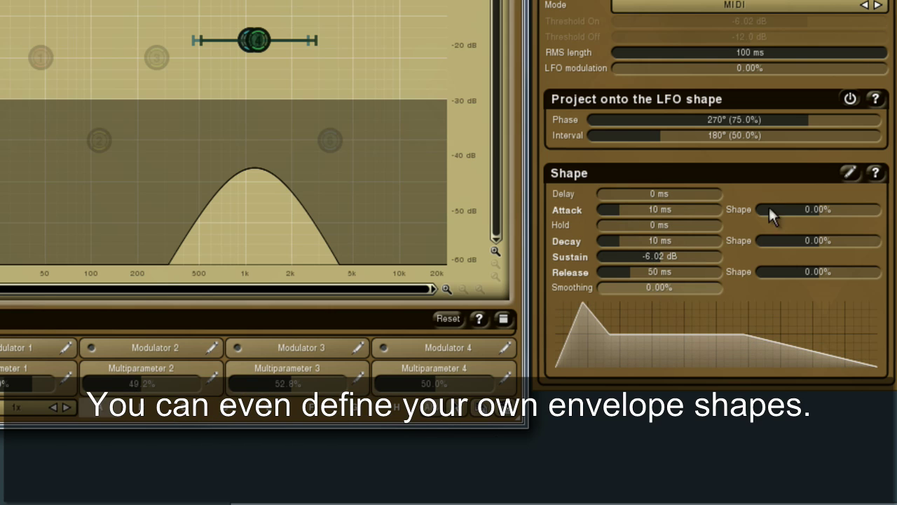
# - Draw extra peaks and dips into the envelope's attack curve and set Attack to 981 ms
pyautogui.click(849, 173)
pyautogui.click(714, 225)
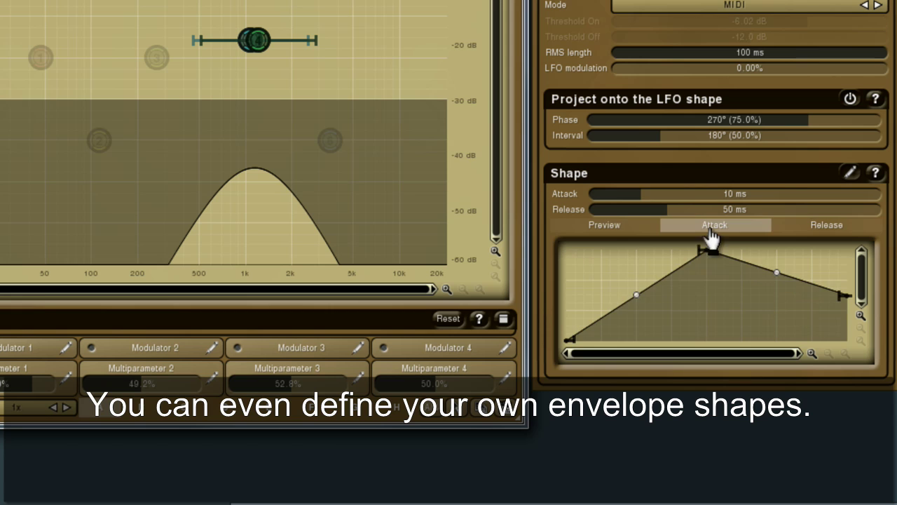
pyautogui.moveTo(625, 306)
pyautogui.mouseDown()
pyautogui.moveTo(680, 327)
pyautogui.moveTo(666, 266)
pyautogui.mouseUp()
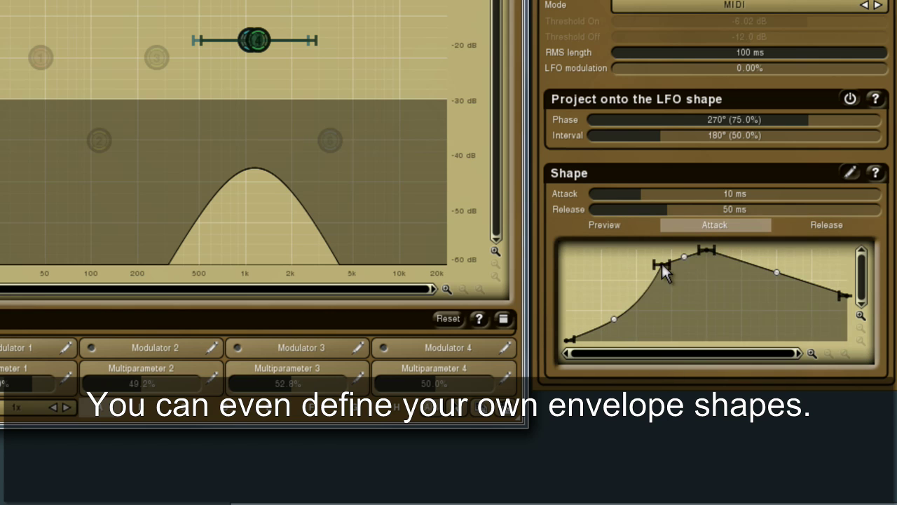
pyautogui.moveTo(681, 324); pyautogui.dragTo(691, 308)
pyautogui.moveTo(729, 264)
pyautogui.mouseDown()
pyautogui.moveTo(741, 331)
pyautogui.moveTo(744, 312)
pyautogui.moveTo(797, 277)
pyautogui.moveTo(793, 269)
pyautogui.mouseUp()
pyautogui.moveTo(681, 193); pyautogui.dragTo(753, 194)
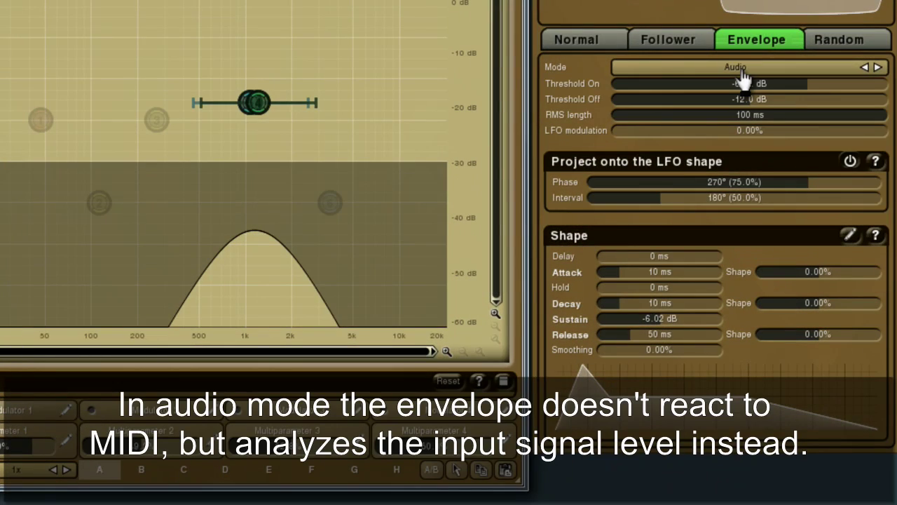
# - Lower Threshold On to -26.6 dB, set decay 96 ms, release 384 ms, and LFO modulation 61.5%
pyautogui.moveTo(787, 85); pyautogui.dragTo(663, 98)
pyautogui.moveTo(719, 84); pyautogui.dragTo(671, 84)
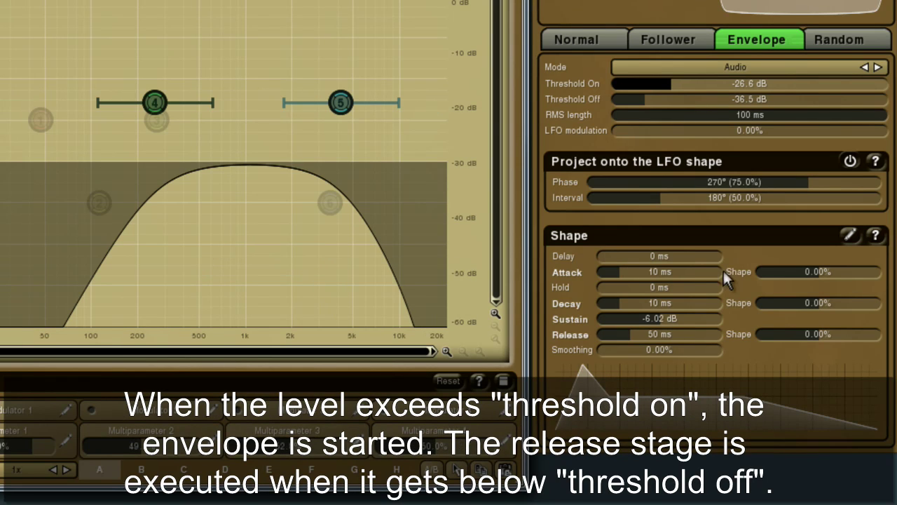
pyautogui.moveTo(664, 335)
pyautogui.mouseDown()
pyautogui.moveTo(649, 333)
pyautogui.moveTo(671, 333)
pyautogui.moveTo(654, 334)
pyautogui.mouseUp()
pyautogui.moveTo(632, 298); pyautogui.dragTo(636, 303)
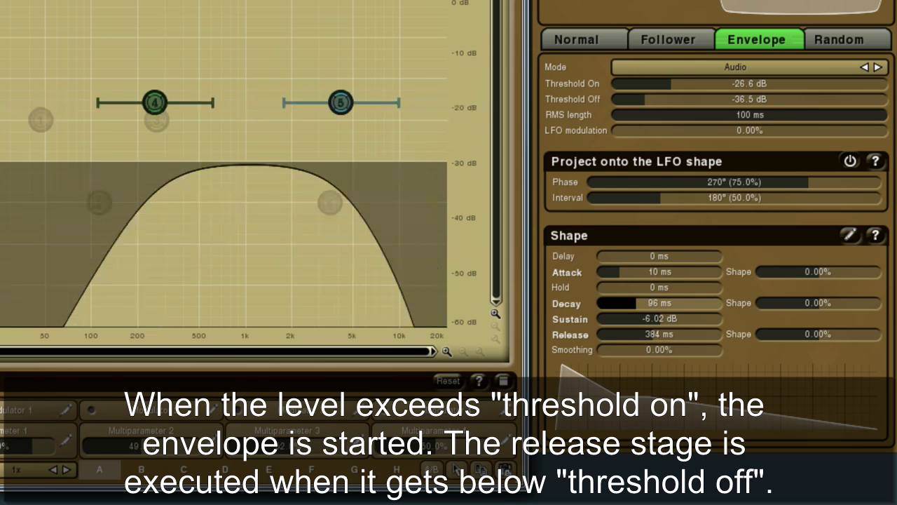
pyautogui.moveTo(614, 130); pyautogui.dragTo(724, 128)
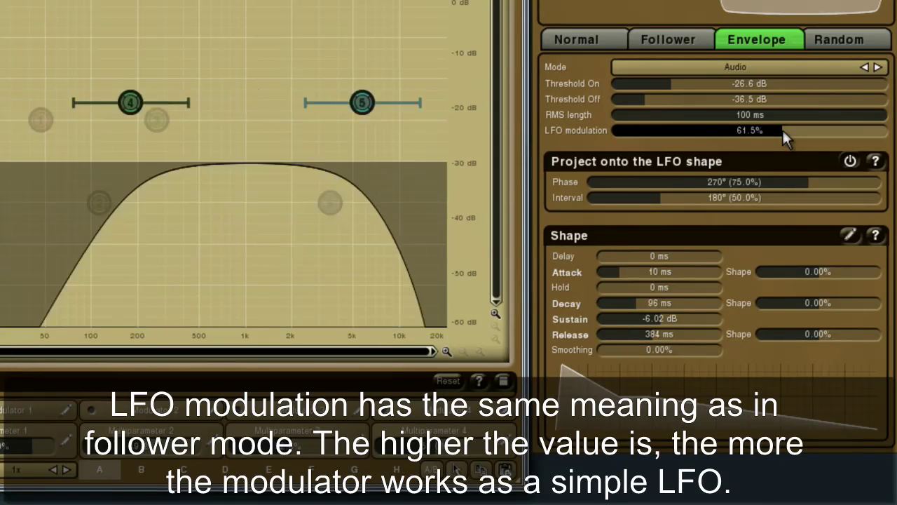
# - Raise the envelope's LFO modulation to 100% and compare the Normal and Envelope mode settings
pyautogui.moveTo(782, 129); pyautogui.dragTo(882, 132)
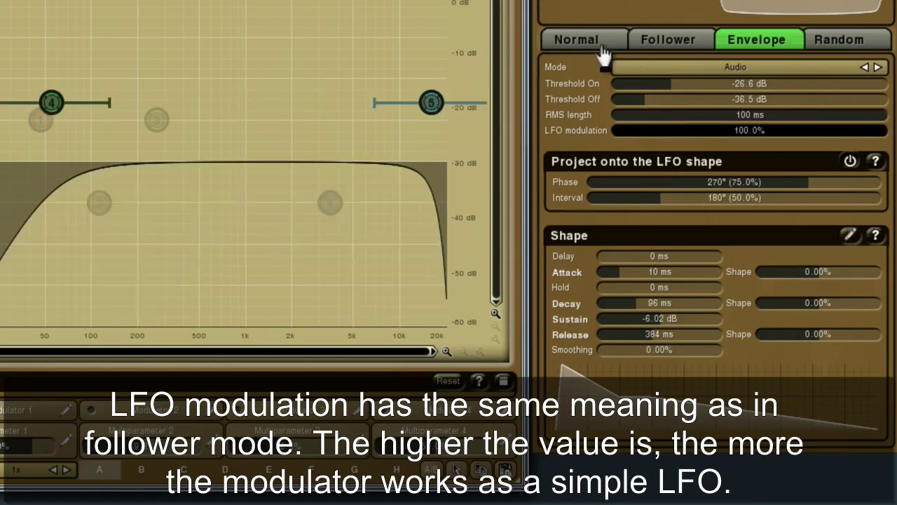
pyautogui.click(593, 49)
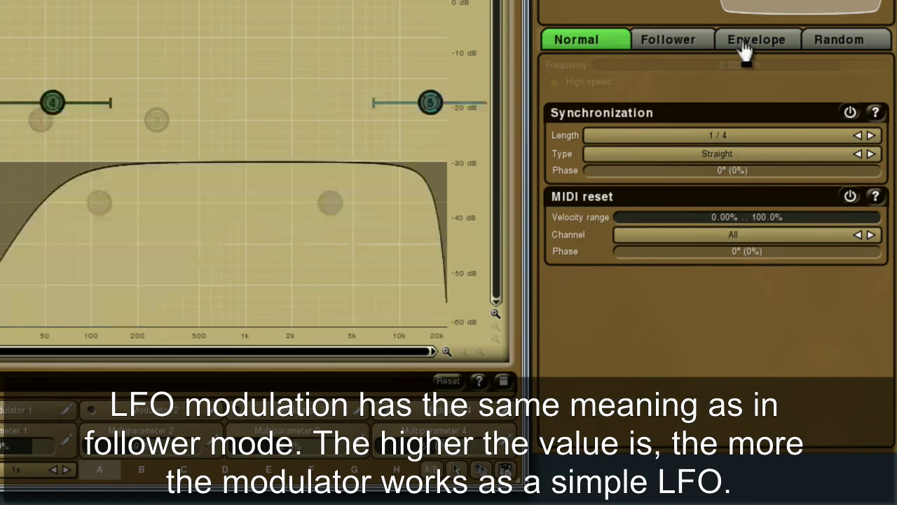
pyautogui.click(746, 49)
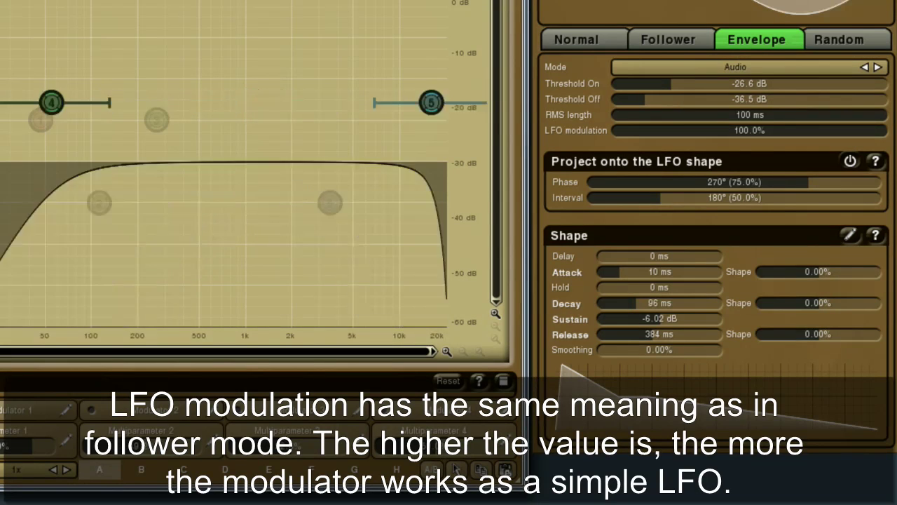
pyautogui.click(588, 49)
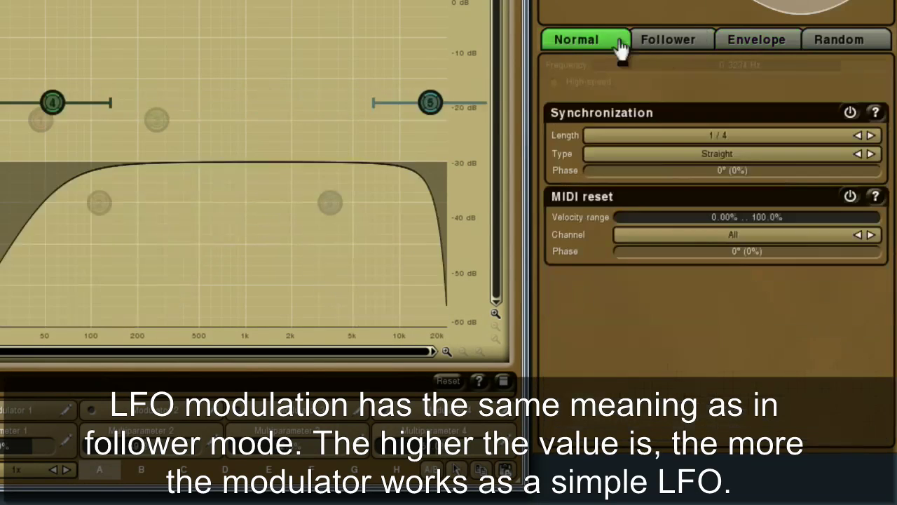
pyautogui.click(753, 44)
# - Reset LFO modulation to 0%, push the step sequencer to 100%, and choose Random mode
pyautogui.doubleClick(805, 131)
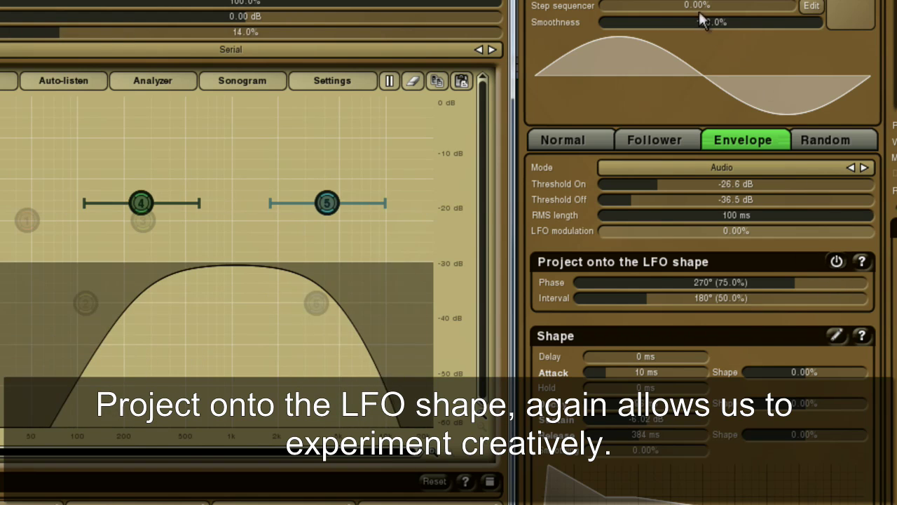
pyautogui.moveTo(699, 11); pyautogui.dragTo(771, 9)
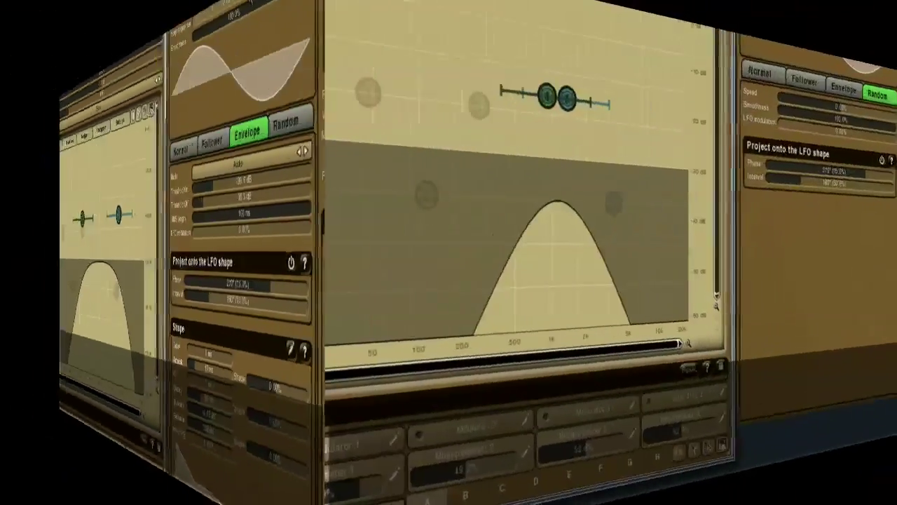
pyautogui.click(822, 145)
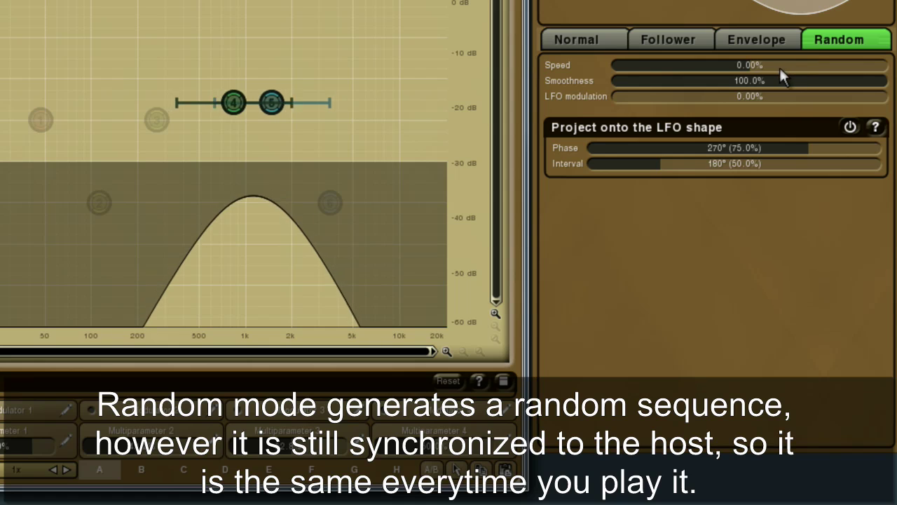
# - Set the Random modulator's speed to about -293.7%, passing through 265.7% on the way
pyautogui.moveTo(762, 64); pyautogui.dragTo(787, 63)
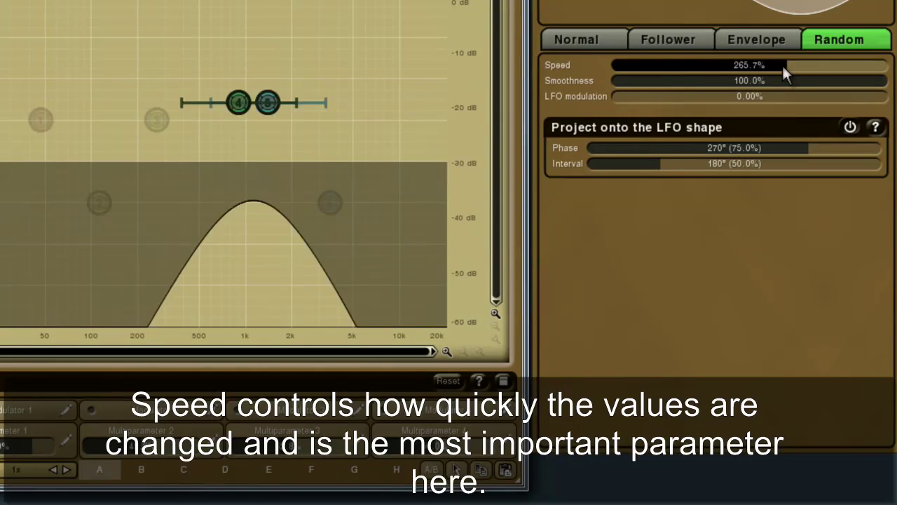
pyautogui.moveTo(782, 63); pyautogui.dragTo(679, 66)
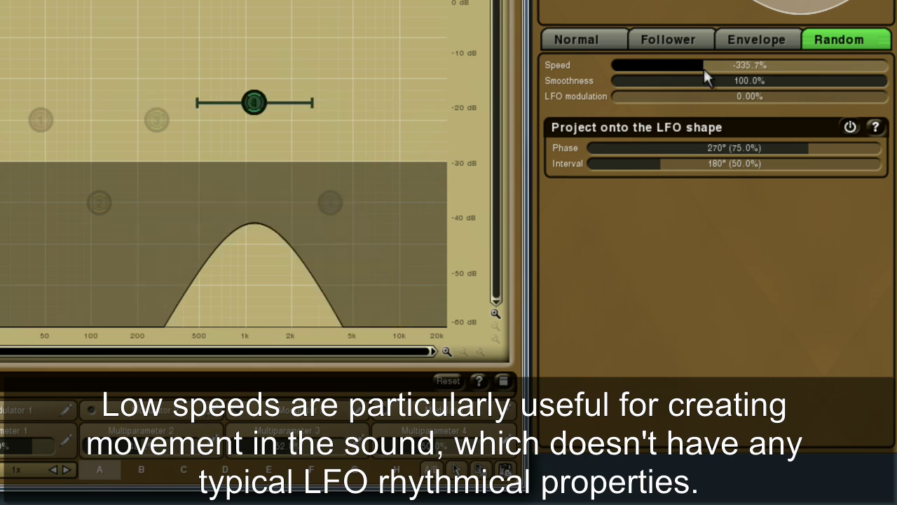
pyautogui.moveTo(704, 70); pyautogui.dragTo(710, 71)
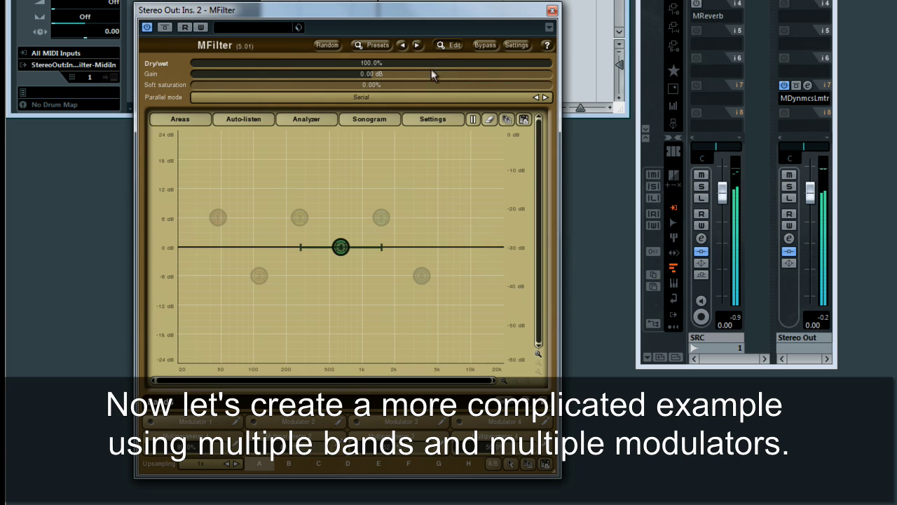
# - Load the Default preset and boost bands 4 and 5 to about +12 dB near 5 kHz and 600 Hz
pyautogui.click(373, 47)
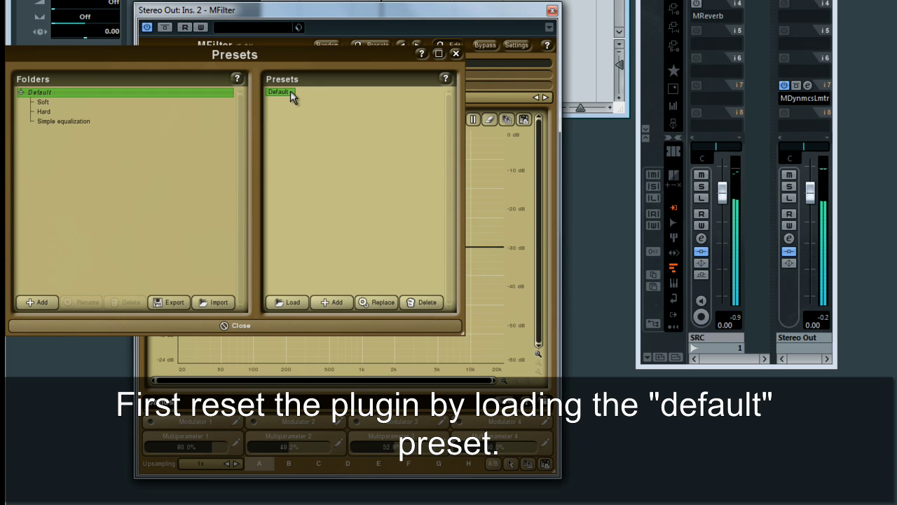
pyautogui.click(486, 186)
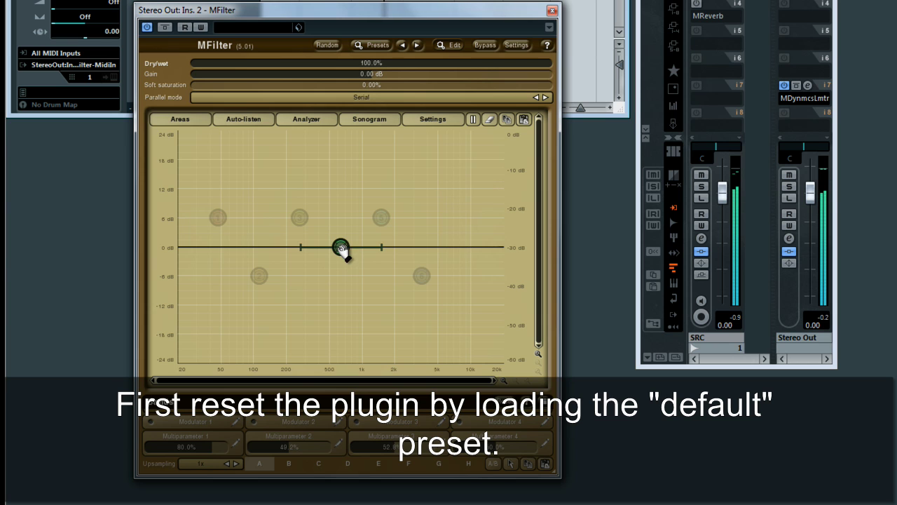
pyautogui.moveTo(341, 249); pyautogui.dragTo(444, 195)
pyautogui.moveTo(381, 218); pyautogui.dragTo(344, 194)
# - Cut band 1 to -11.54 dB at 83.2 Hz and band 6 to about -10 dB near 2 kHz
pyautogui.moveTo(245, 215); pyautogui.dragTo(246, 305)
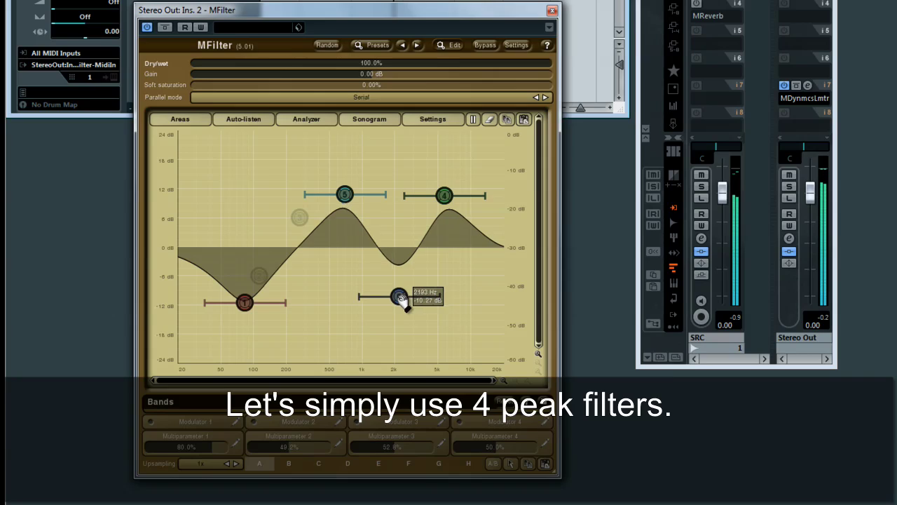
pyautogui.moveTo(401, 300)
pyautogui.mouseDown()
pyautogui.moveTo(385, 313)
pyautogui.moveTo(394, 300)
pyautogui.mouseUp()
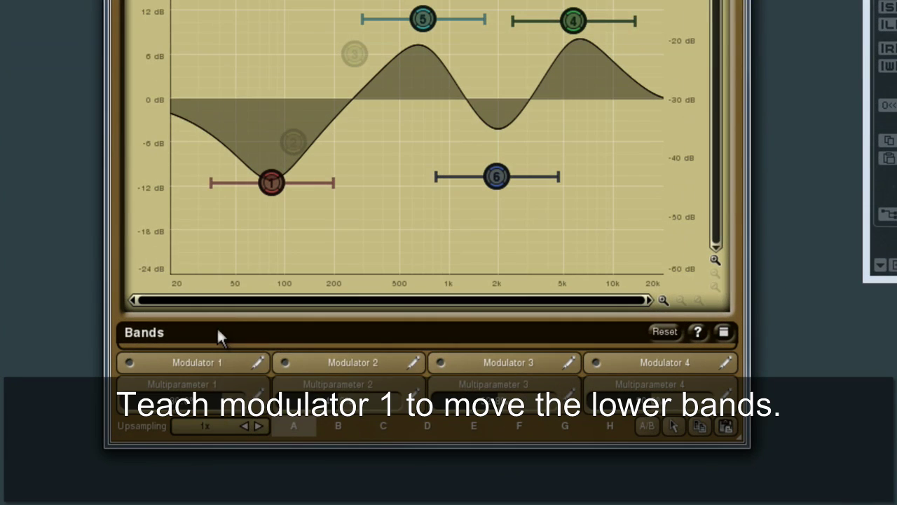
pyautogui.click(219, 358)
# - Record Modulator 1 sweeping band 1 down to 40 Hz and moving band 6 to a new position
pyautogui.click(277, 368)
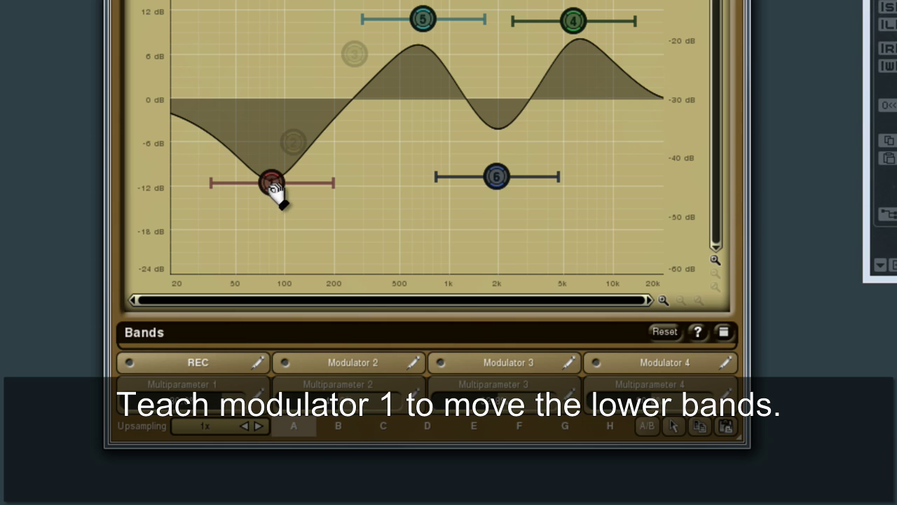
pyautogui.moveTo(280, 189); pyautogui.dragTo(231, 258)
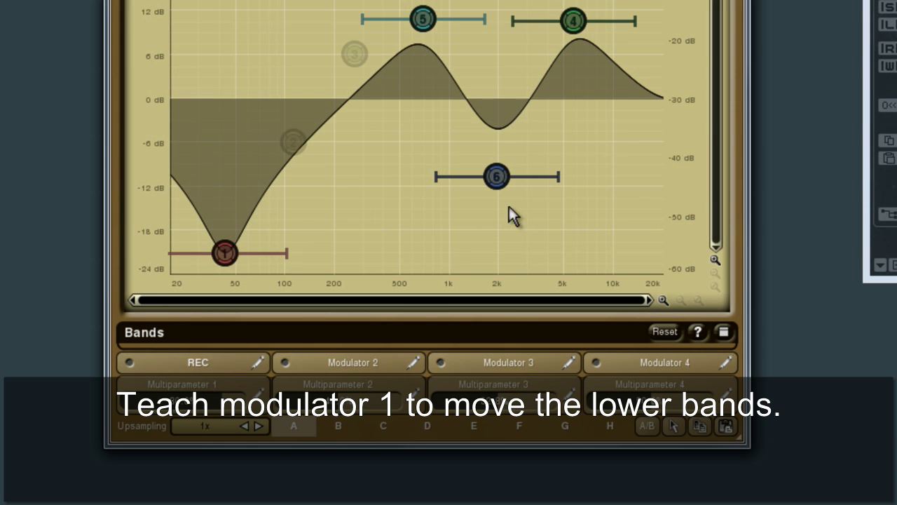
pyautogui.moveTo(537, 176); pyautogui.dragTo(428, 266)
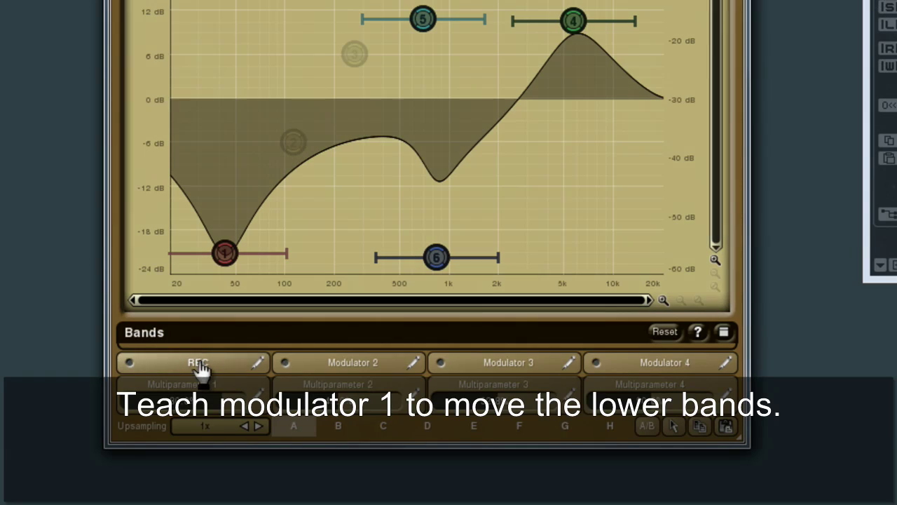
# - Teach Modulator 2 new positions for bands 4 and 5, then switch on both modulators
pyautogui.click(349, 368)
pyautogui.click(382, 382)
pyautogui.moveTo(422, 19); pyautogui.dragTo(449, 4)
pyautogui.moveTo(572, 22); pyautogui.dragTo(643, 3)
pyautogui.click(354, 361)
pyautogui.click(286, 363)
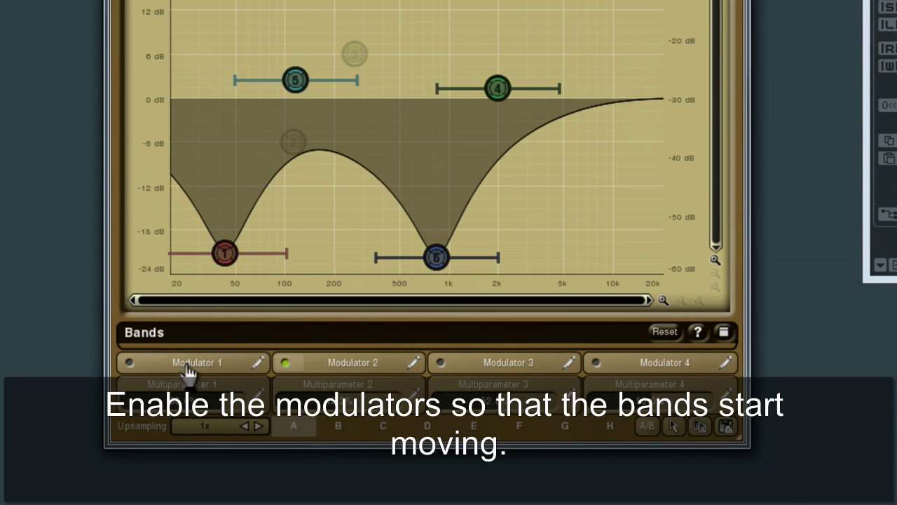
pyautogui.click(129, 363)
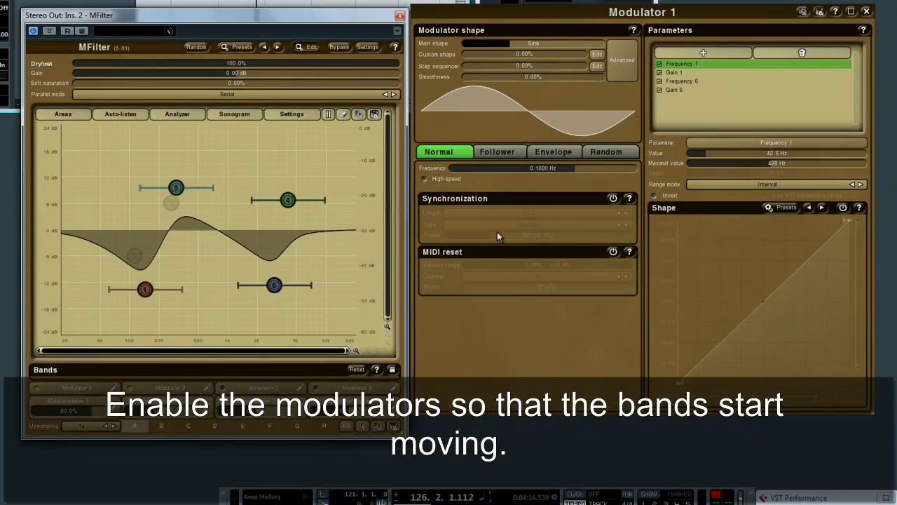
# - Invert the modulation ranges of Gain 6 on Modulator 1 and Gain 4 on Modulator 2
pyautogui.click(685, 91)
pyautogui.click(655, 195)
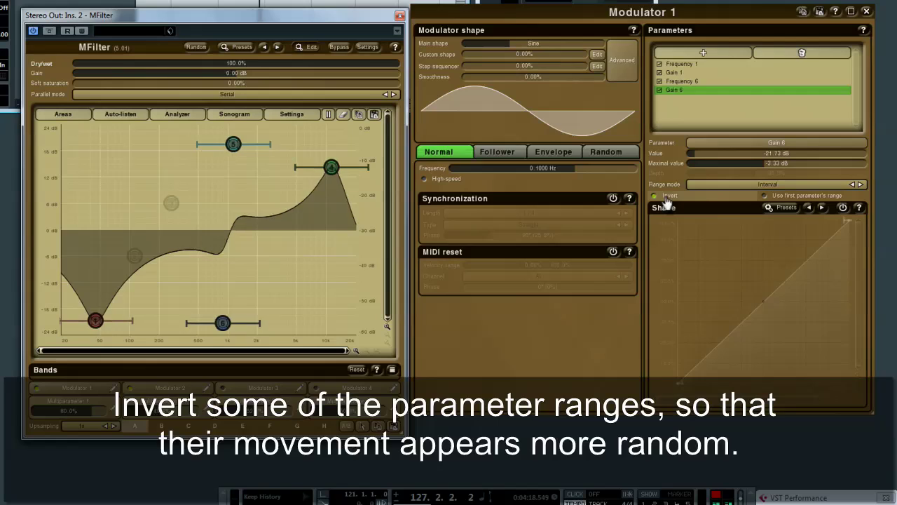
pyautogui.click(350, 259)
pyautogui.rightClick(335, 168)
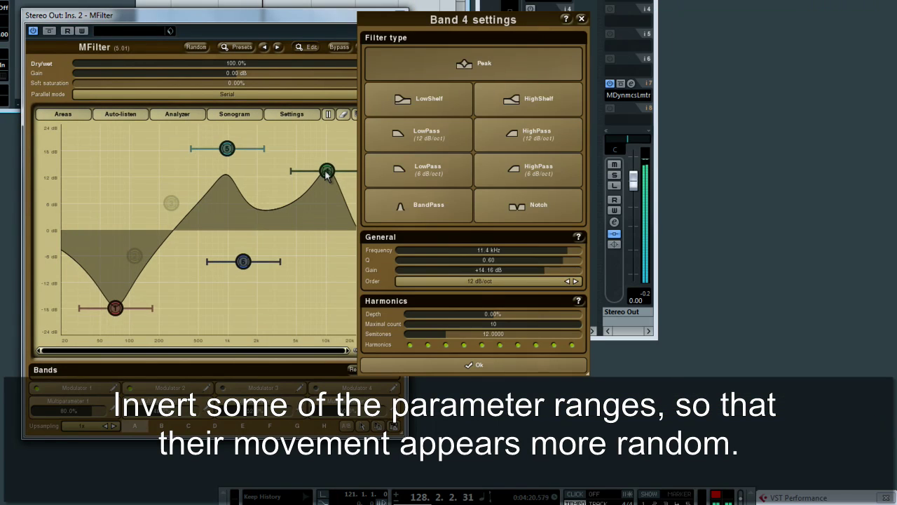
pyautogui.click(170, 387)
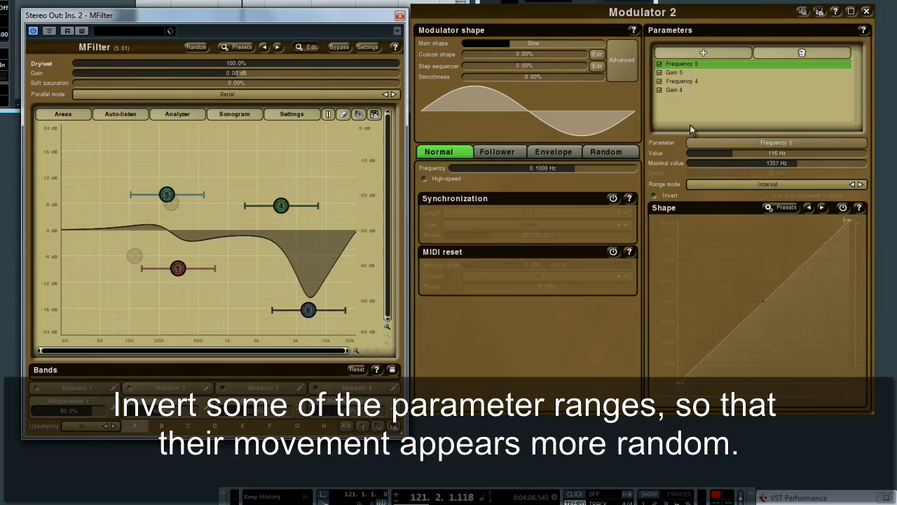
pyautogui.click(680, 91)
pyautogui.click(669, 196)
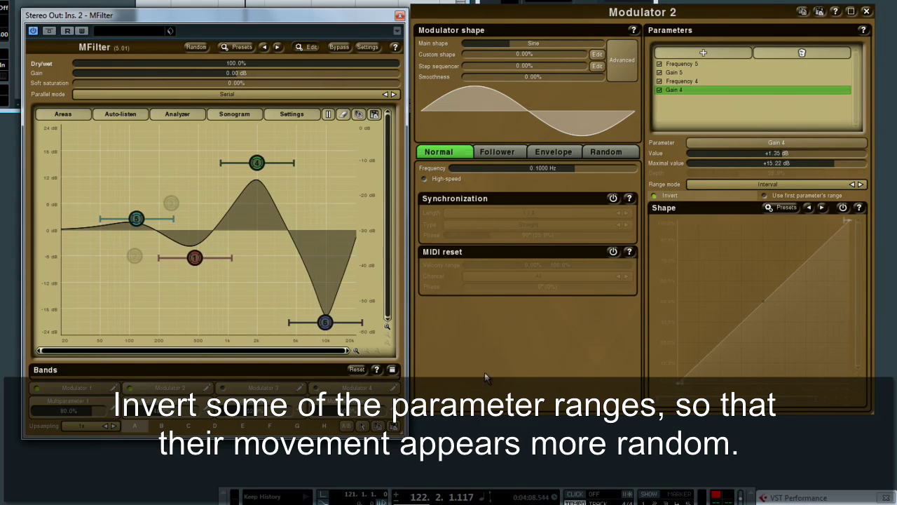
pyautogui.click(293, 253)
# - Sync Modulator 1 to the host tempo
pyautogui.click(56, 389)
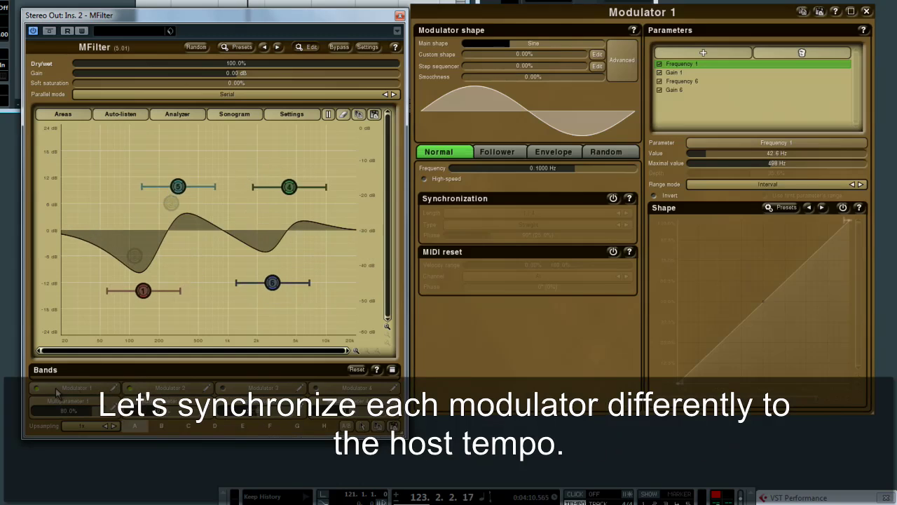
pyautogui.click(613, 197)
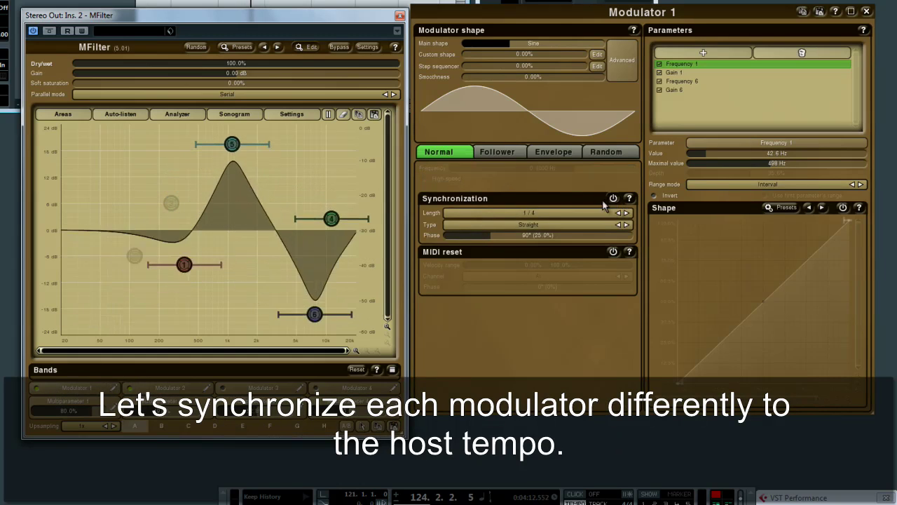
pyautogui.click(337, 274)
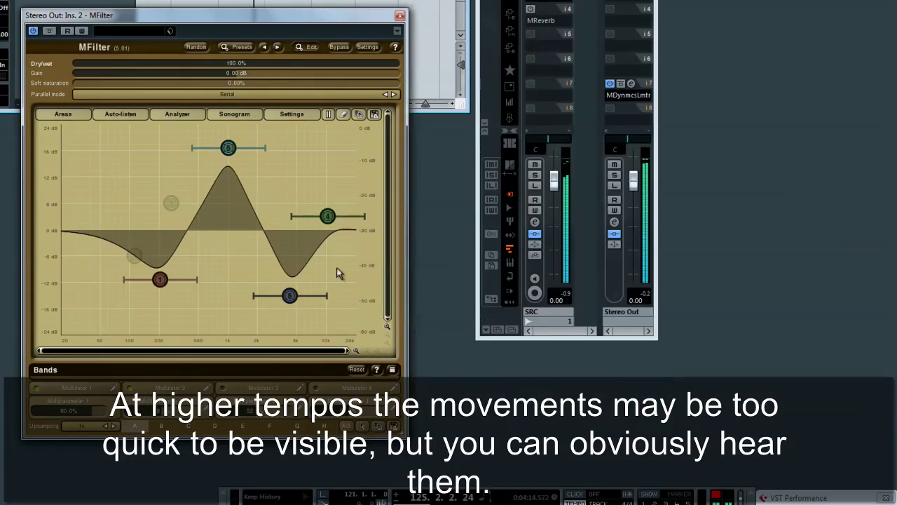
# - Sync Modulator 2 to the host tempo with a length of 1/2
pyautogui.click(169, 388)
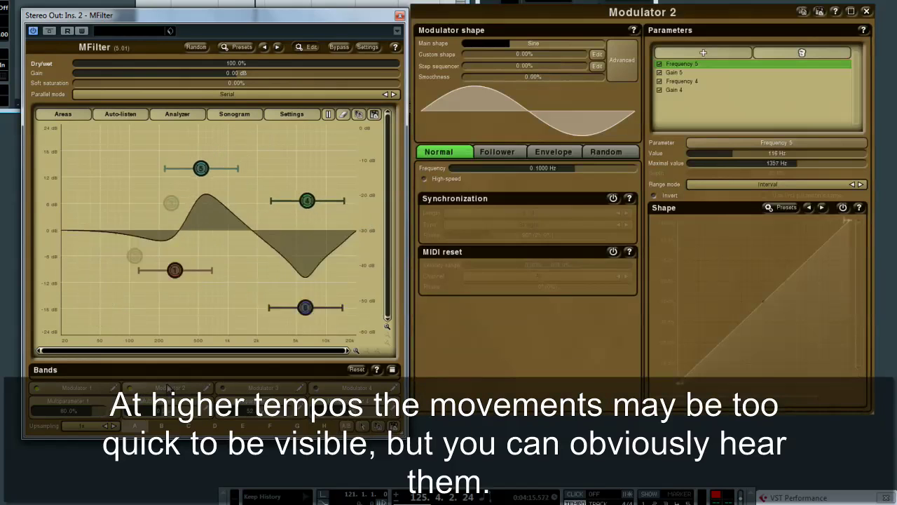
pyautogui.click(502, 155)
pyautogui.click(449, 154)
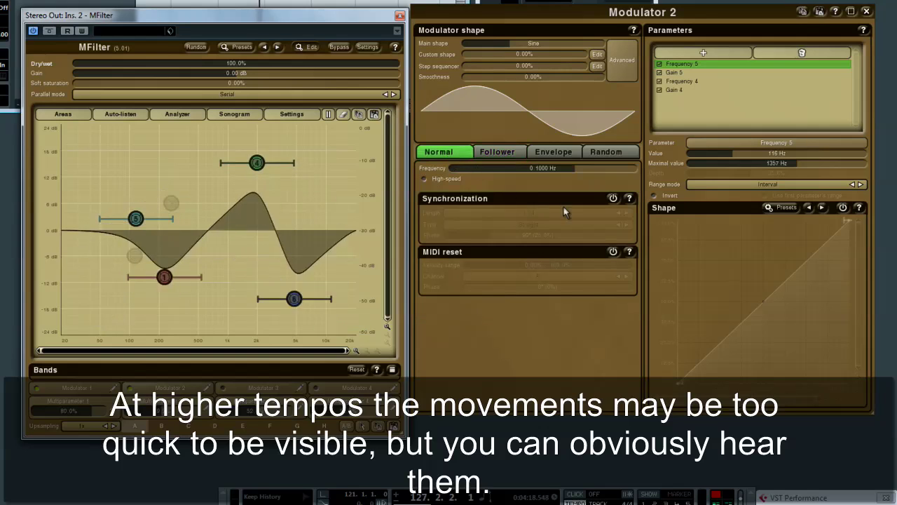
pyautogui.click(614, 199)
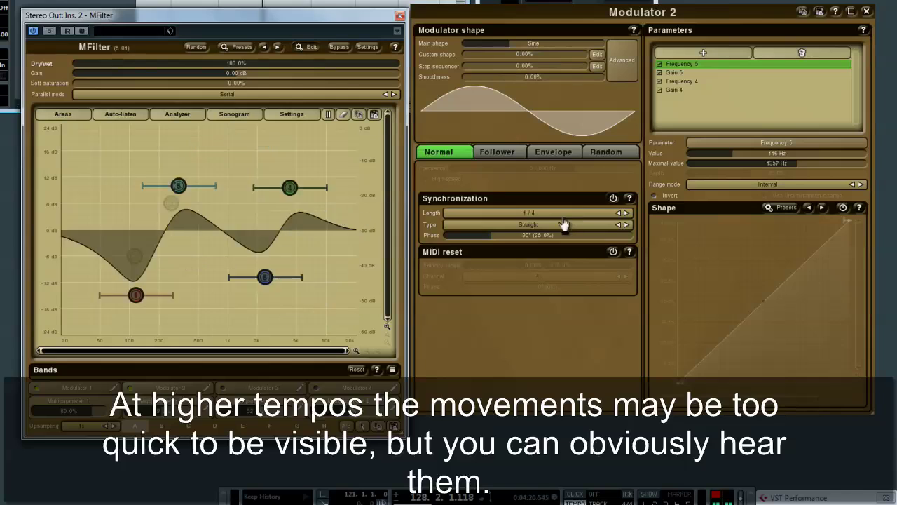
pyautogui.scroll(2, 554, 214)
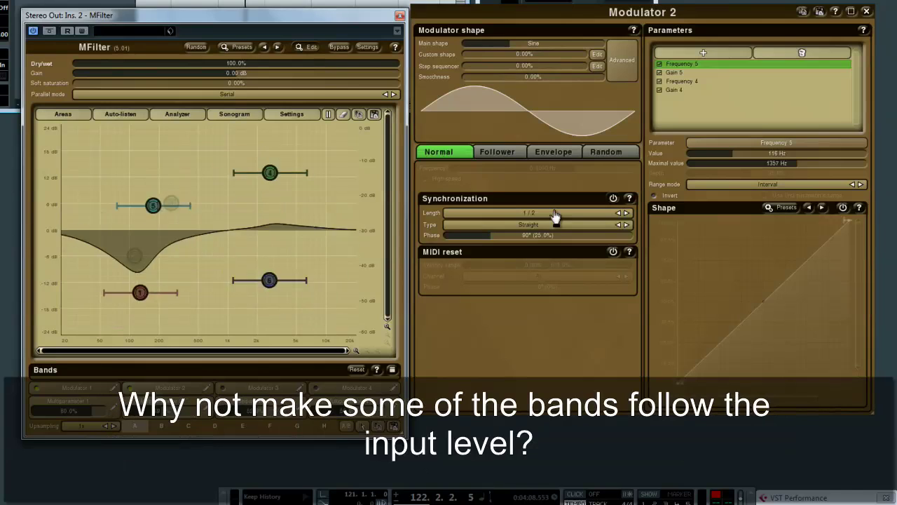
# - Put Modulator 2 in Follower mode without LFO projection, level max -9.23 dB, bandpass 20–224 Hz
pyautogui.click(497, 152)
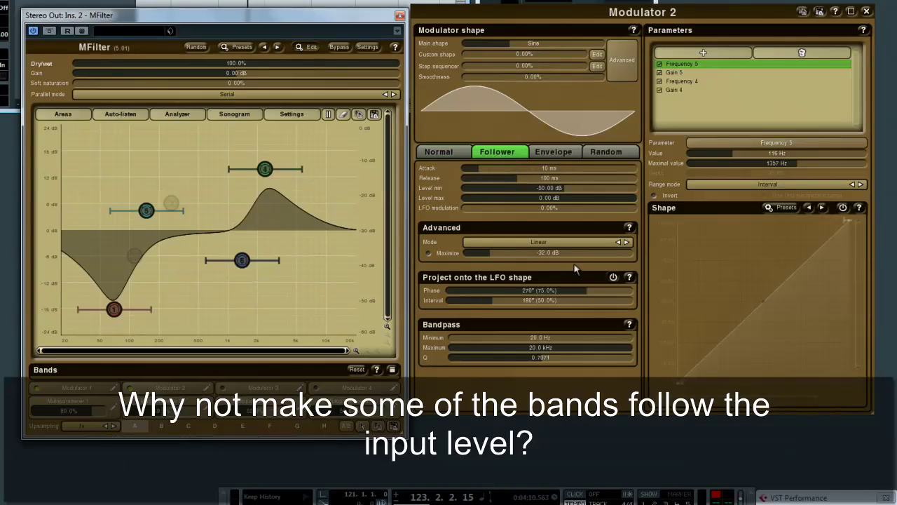
pyautogui.click(613, 279)
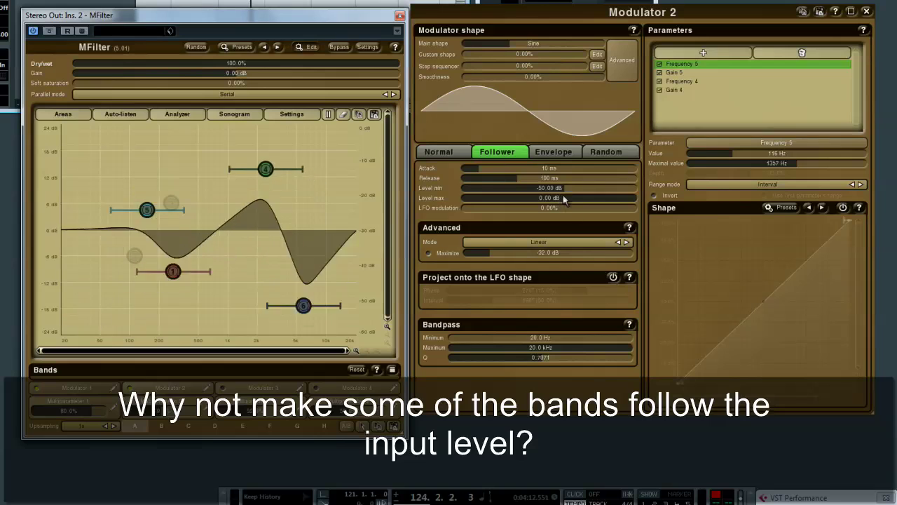
pyautogui.moveTo(610, 199); pyautogui.dragTo(629, 199)
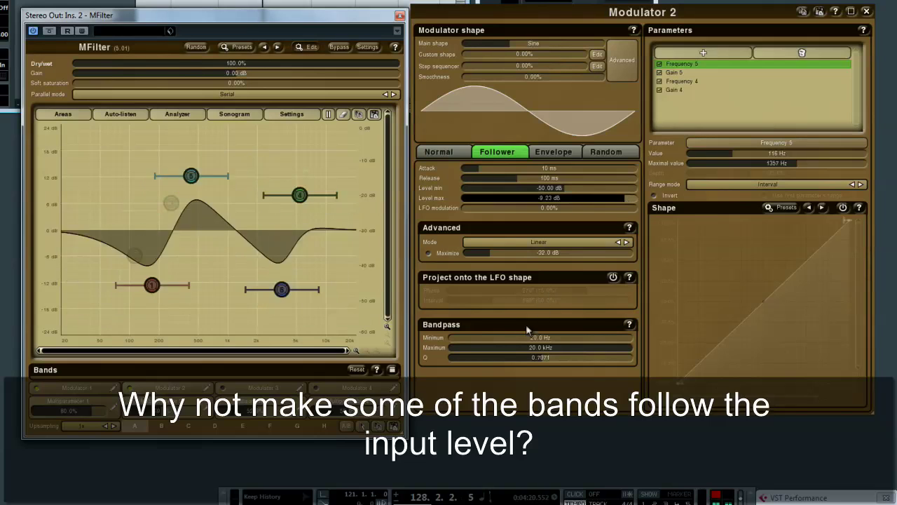
pyautogui.moveTo(522, 348)
pyautogui.mouseDown()
pyautogui.moveTo(502, 348)
pyautogui.moveTo(513, 352)
pyautogui.mouseUp()
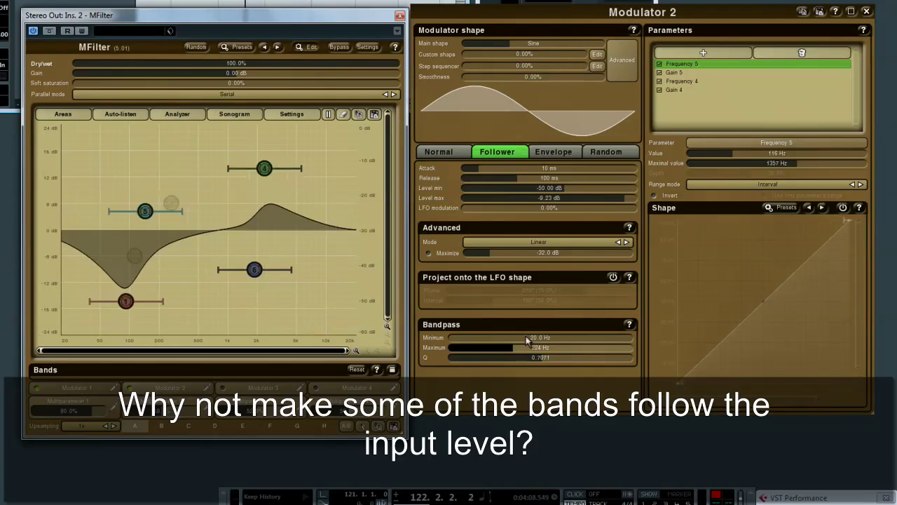
pyautogui.press('Escape')
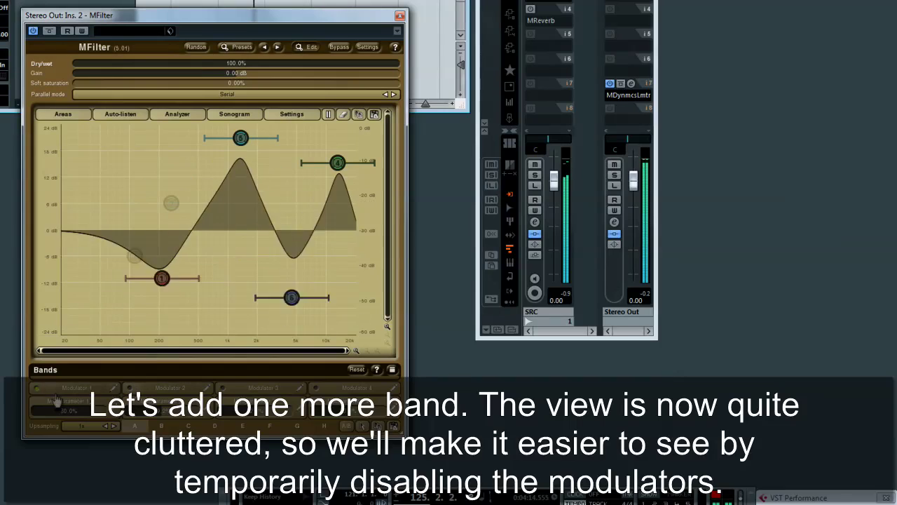
# - Activate band 3 and make it a 12 dB/oct low-pass
pyautogui.click(174, 206)
pyautogui.doubleClick(172, 204)
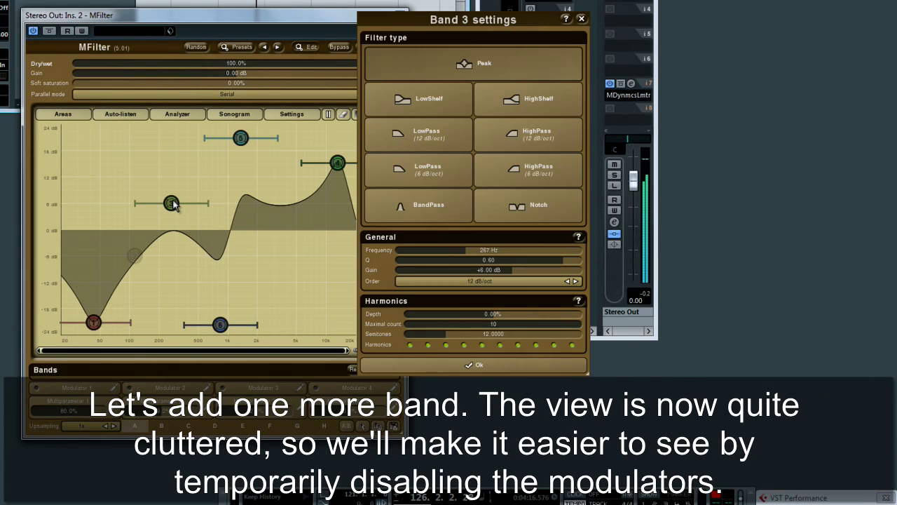
pyautogui.click(427, 135)
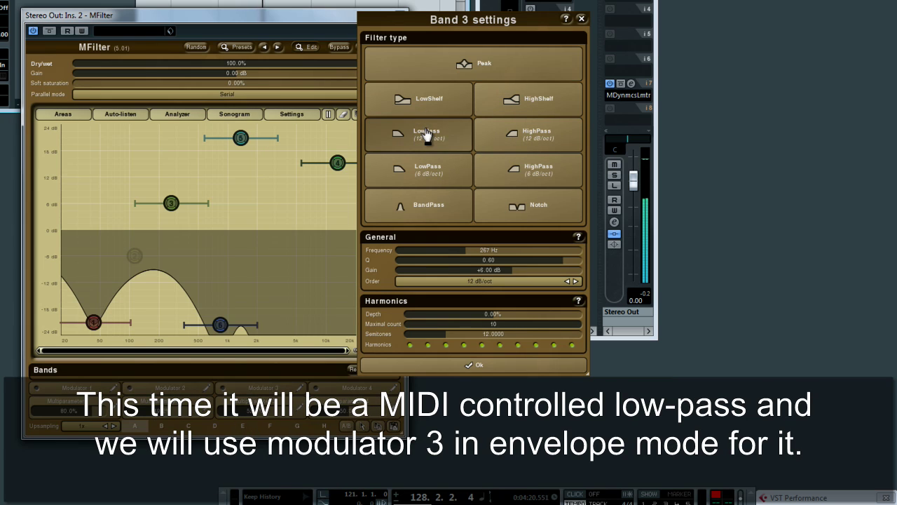
pyautogui.click(332, 226)
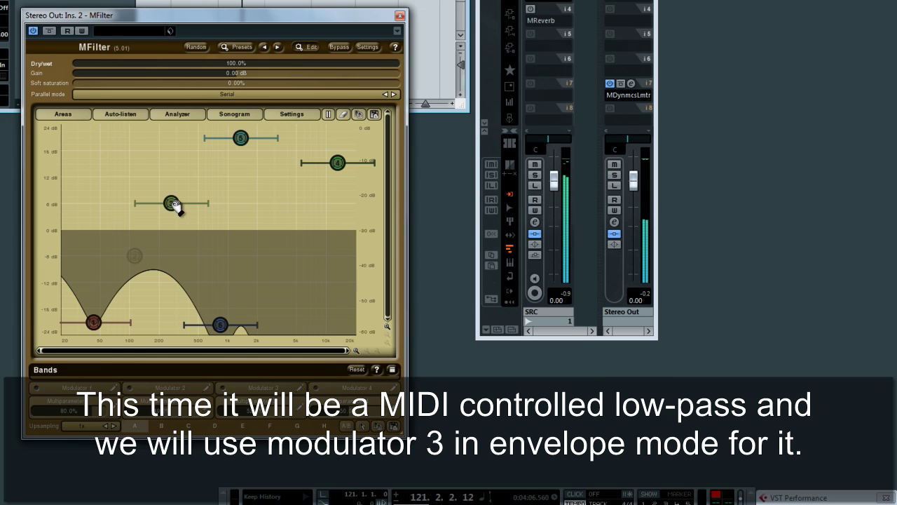
# - Link band 3's Frequency 3 and Gain 3 to Modulator 3 by moving it to 175 Hz
pyautogui.click(262, 389)
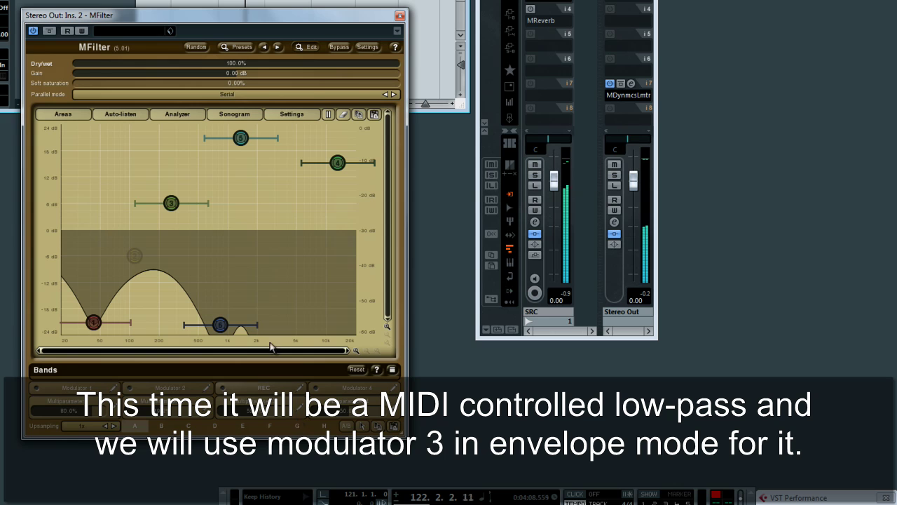
pyautogui.moveTo(177, 207); pyautogui.dragTo(156, 204)
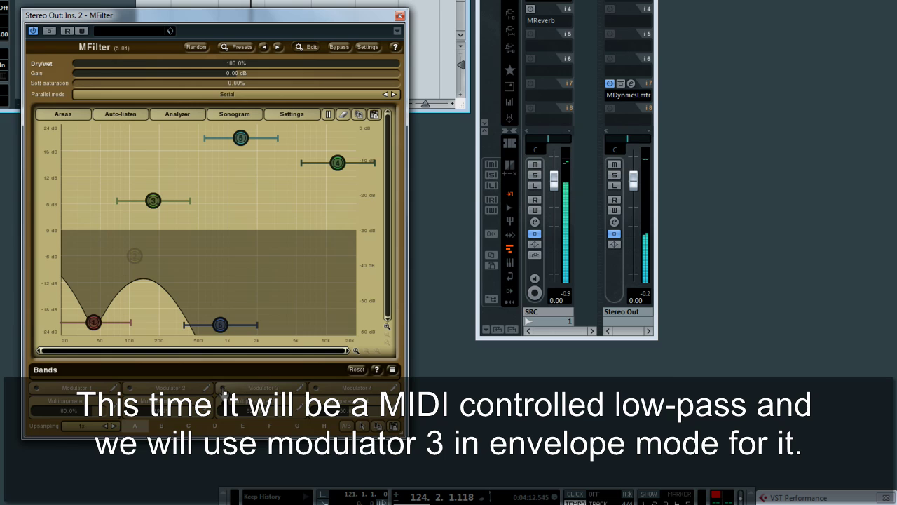
pyautogui.click(272, 390)
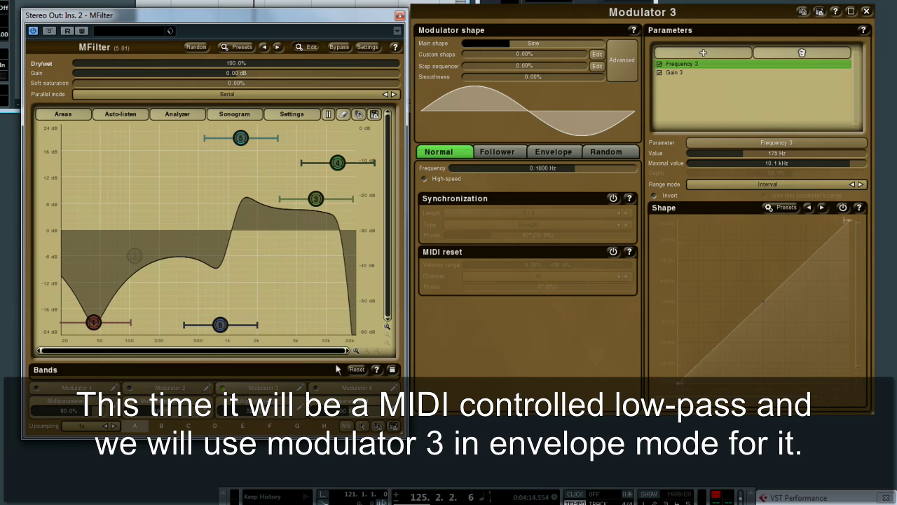
# - Switch Modulator 3 to a MIDI-triggered envelope with its maximal value raised to 14.0 kHz
pyautogui.click(554, 152)
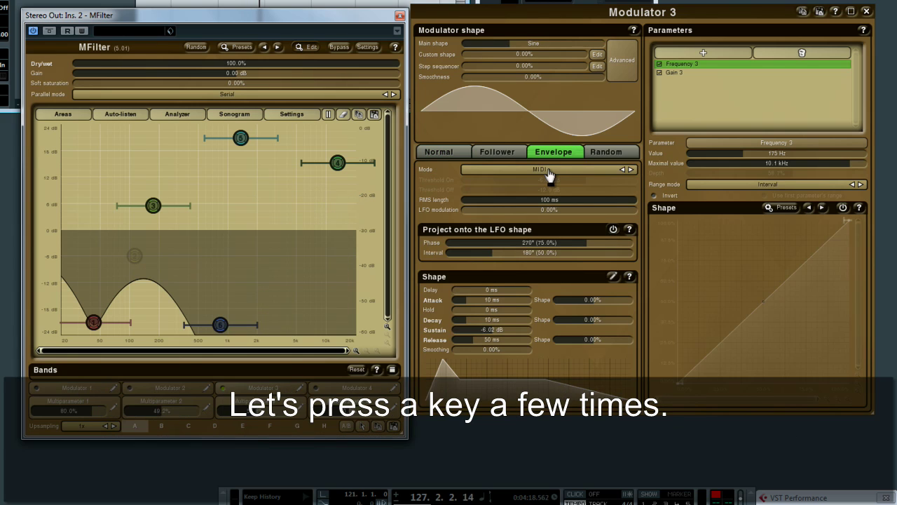
pyautogui.press('a')
pyautogui.press('a')
pyautogui.press('a')
pyautogui.press('a')
pyautogui.press('a')
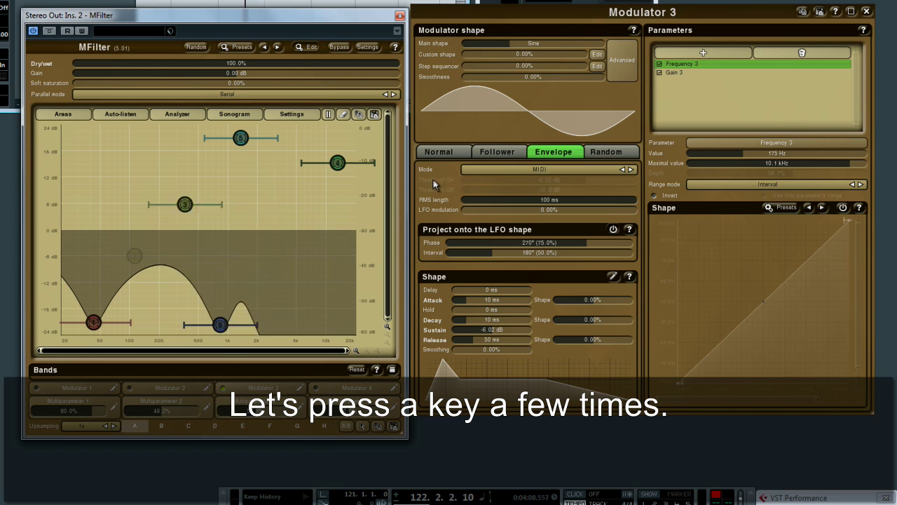
pyautogui.press('a')
pyautogui.press('a')
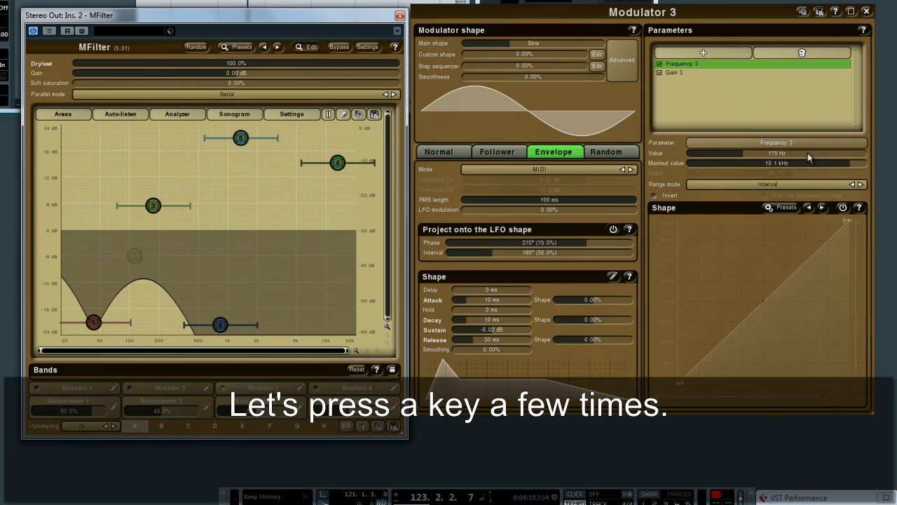
pyautogui.press('a')
pyautogui.press('a')
pyautogui.scroll(2, 816, 164)
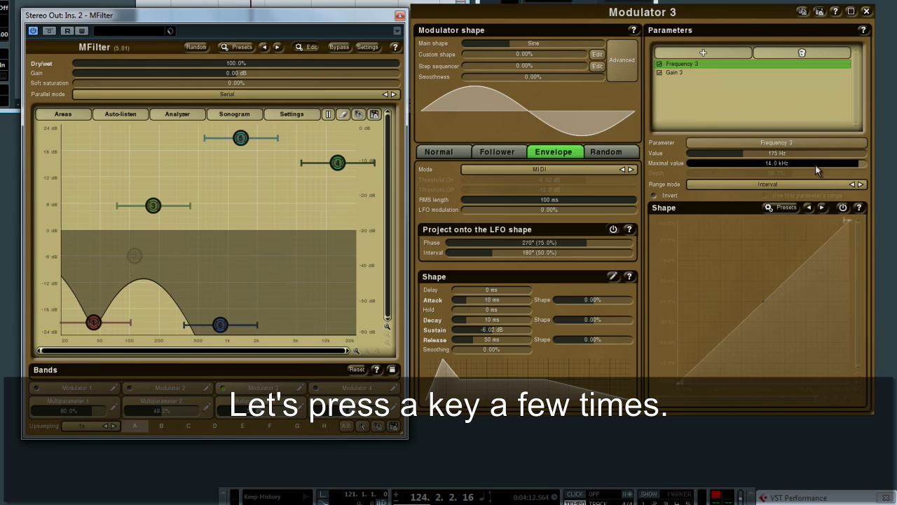
# - Disable LFO projection and set sustain -2.52 dB, attack 51 ms and decay 87 ms while playing notes
pyautogui.press('a')
pyautogui.press('a')
pyautogui.press('a')
pyautogui.click(614, 231)
pyautogui.press('a')
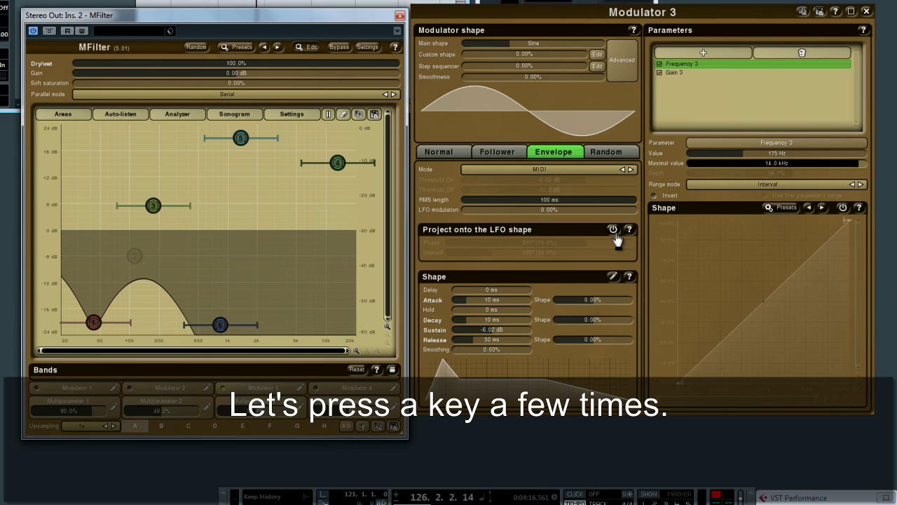
pyautogui.press('a')
pyautogui.press('a')
pyautogui.press('a')
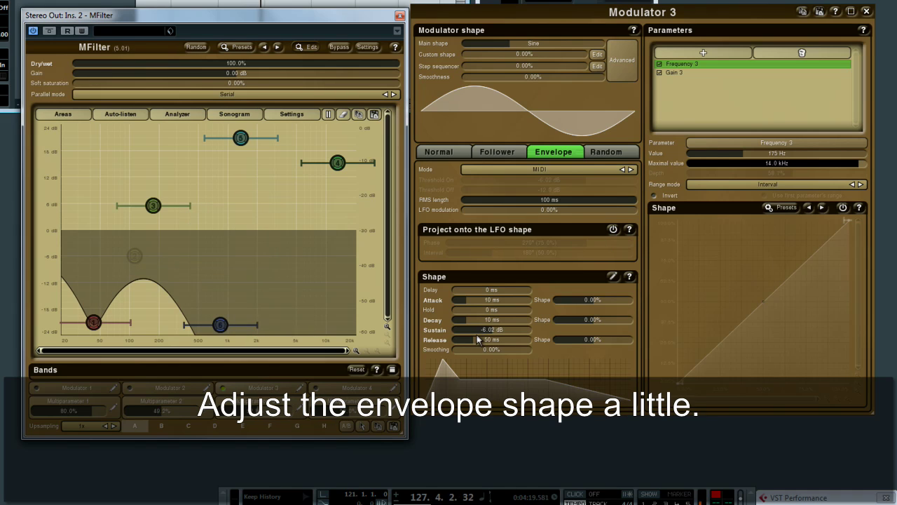
pyautogui.moveTo(495, 329); pyautogui.dragTo(513, 335)
pyautogui.press('a')
pyautogui.press('a')
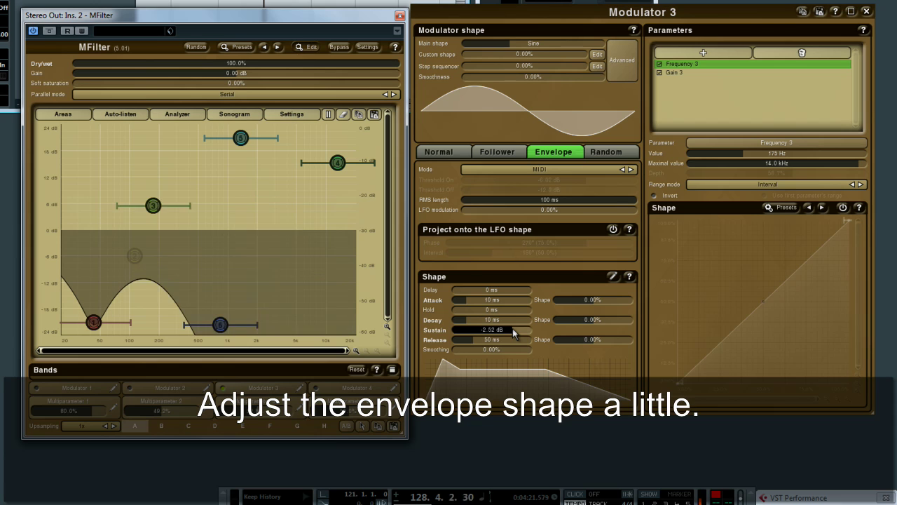
pyautogui.press('a')
pyautogui.press('a')
pyautogui.moveTo(482, 300); pyautogui.dragTo(476, 319)
pyautogui.press('a')
pyautogui.press('a')
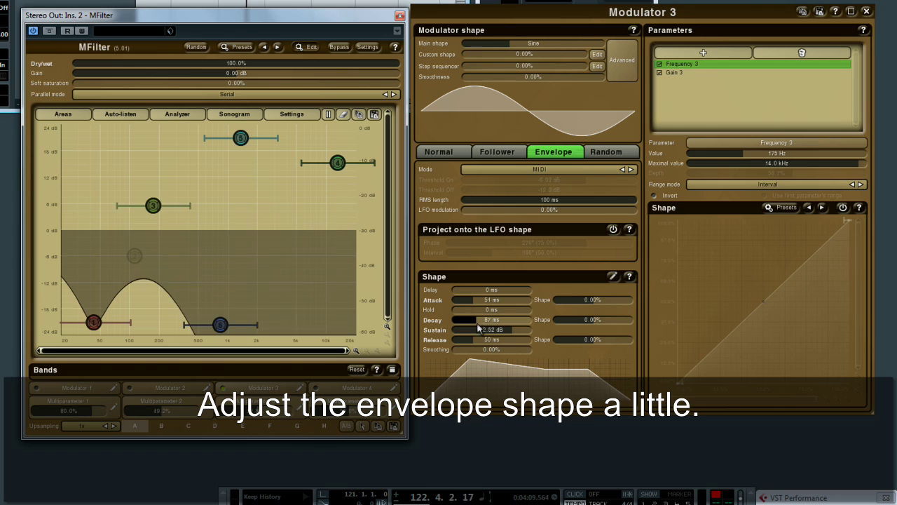
pyautogui.press('a')
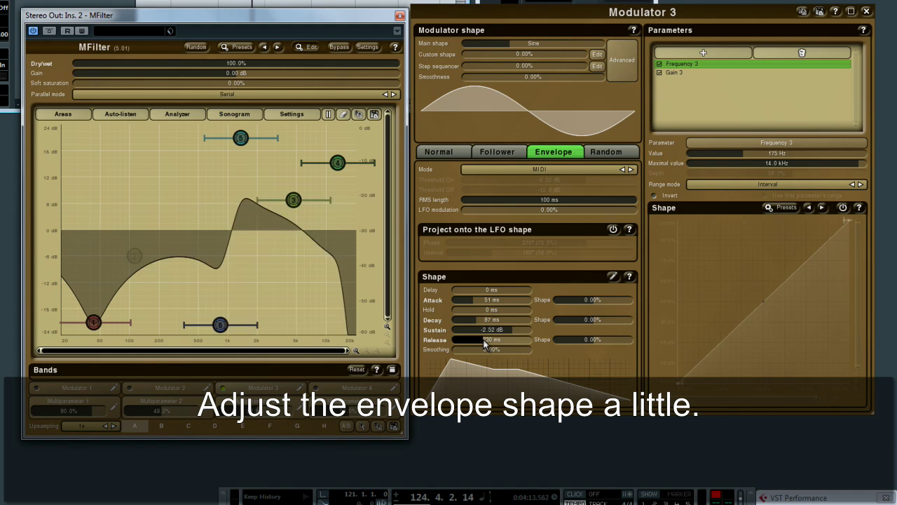
# - Close the Modulator 3 editor and re-enable Modulator 1 so its bands move
pyautogui.click(271, 193)
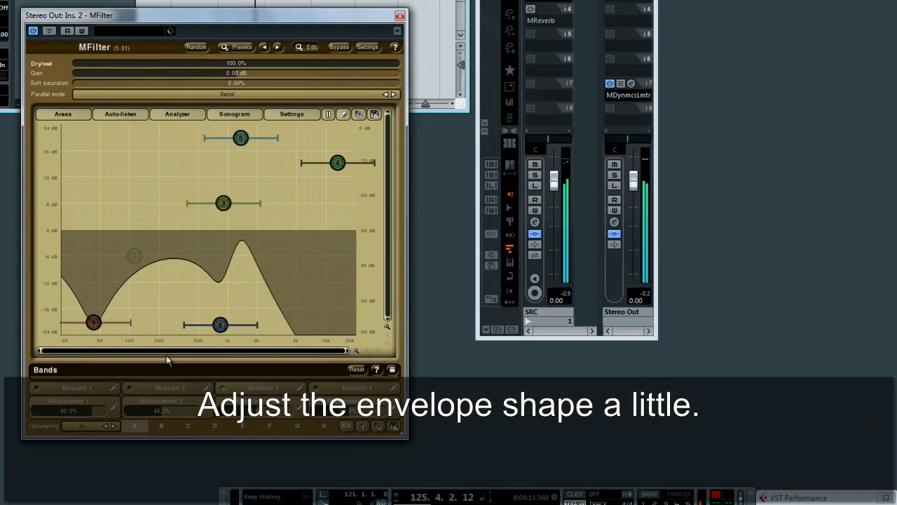
pyautogui.click(37, 388)
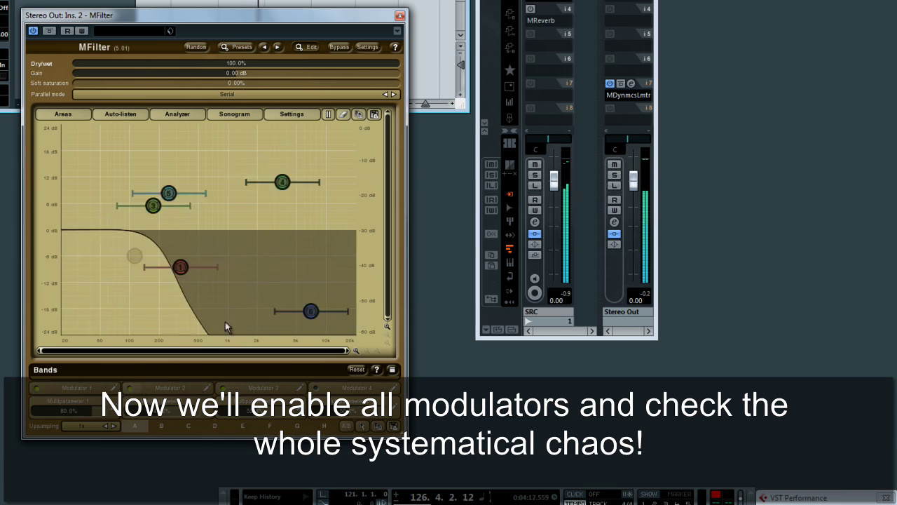